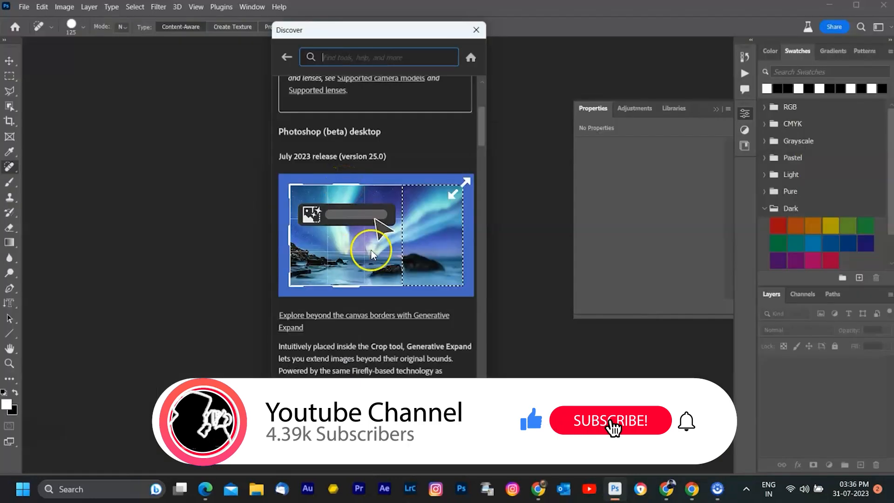
{"action": "left_click", "coordinate": [385, 317]}
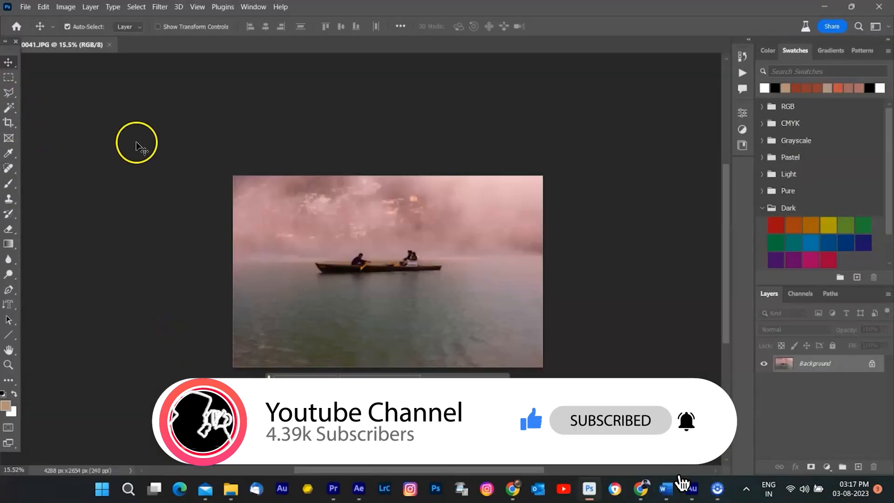
- Expand the boat photo to the left and below to about 6022 x 3388 px with the prompt "add one wind boat" and choose the third variation
{"action": "key", "text": "c"}
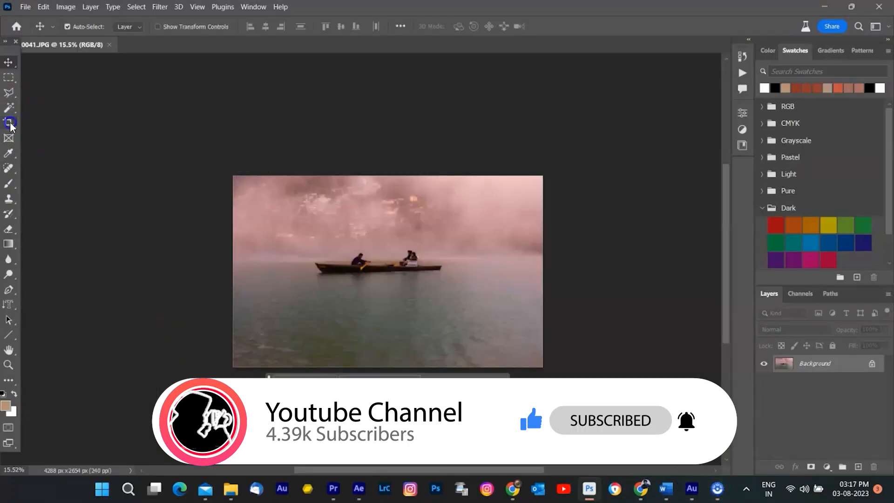
{"action": "left_click_drag", "start_coordinate": [232, 367], "coordinate": [154, 363]}
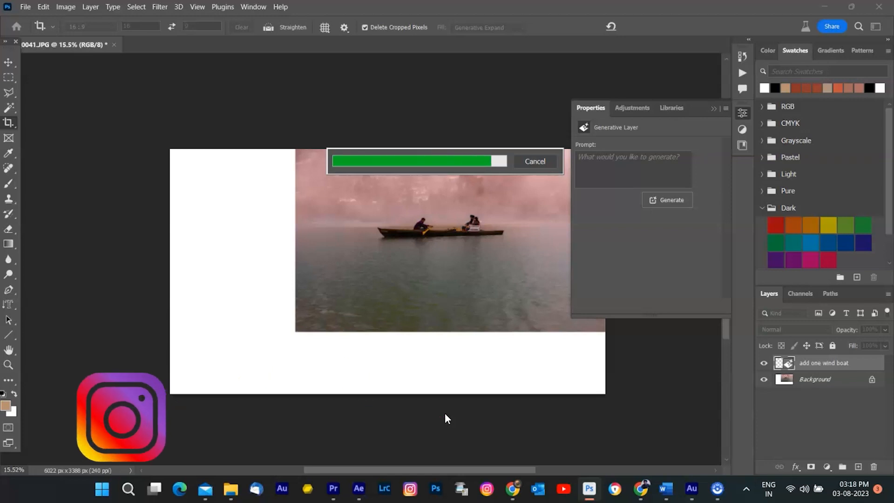
{"action": "left_click", "coordinate": [672, 256]}
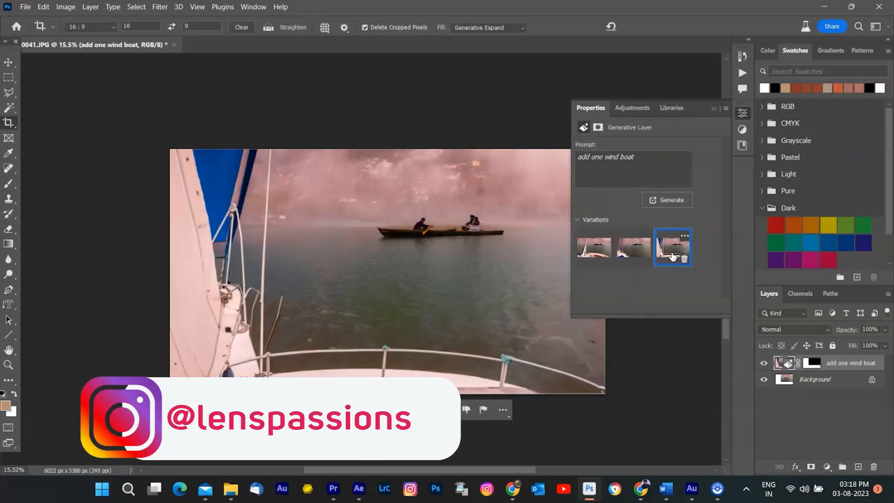
- Regenerate the expanded area with the prompt "add one wind near the boat" and choose the third new variation
{"action": "left_click", "coordinate": [642, 164]}
{"action": "key", "text": "BackSpace"}
{"action": "key", "text": "BackSpace"}
{"action": "key", "text": "BackSpace"}
{"action": "key", "text": "BackSpace"}
{"action": "key", "text": "BackSpace"}
{"action": "type", "text": "on"}
{"action": "key", "text": "BackSpace"}
{"action": "key", "text": "BackSpace"}
{"action": "key", "text": "BackSpace"}
{"action": "type", "text": "near the boat"}
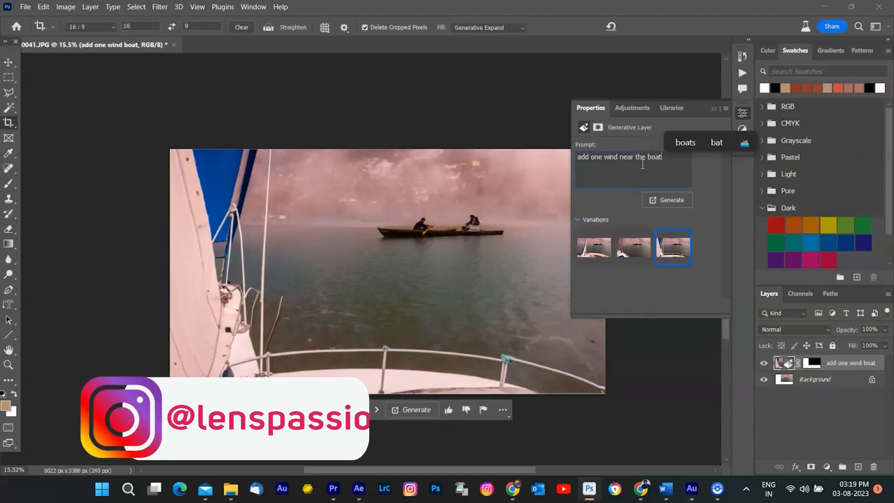
{"action": "left_click", "coordinate": [674, 196]}
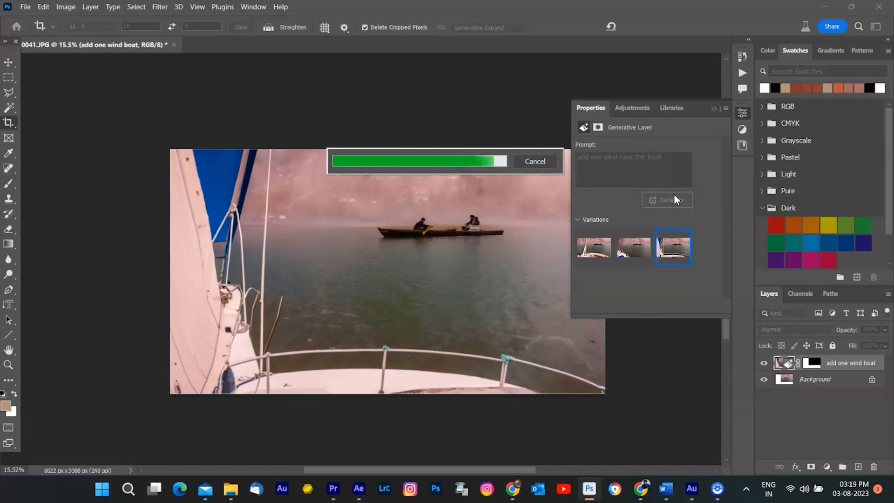
{"action": "left_click", "coordinate": [643, 252]}
{"action": "left_click", "coordinate": [672, 253]}
- Regenerate the expanded area with the prompt "add one small wind floting on water" and choose the third new variation
{"action": "left_click", "coordinate": [603, 158]}
{"action": "type", "text": "small"}
{"action": "left_click", "coordinate": [671, 169]}
{"action": "key", "text": "BackSpace"}
{"action": "key", "text": "BackSpace"}
{"action": "key", "text": "BackSpace"}
{"action": "key", "text": "BackSpace"}
{"action": "key", "text": "BackSpace"}
{"action": "key", "text": "BackSpace"}
{"action": "key", "text": "BackSpace"}
{"action": "key", "text": "BackSpace"}
{"action": "key", "text": "BackSpace"}
{"action": "key", "text": "BackSpace"}
{"action": "key", "text": "BackSpace"}
{"action": "key", "text": "BackSpace"}
{"action": "key", "text": "BackSpace"}
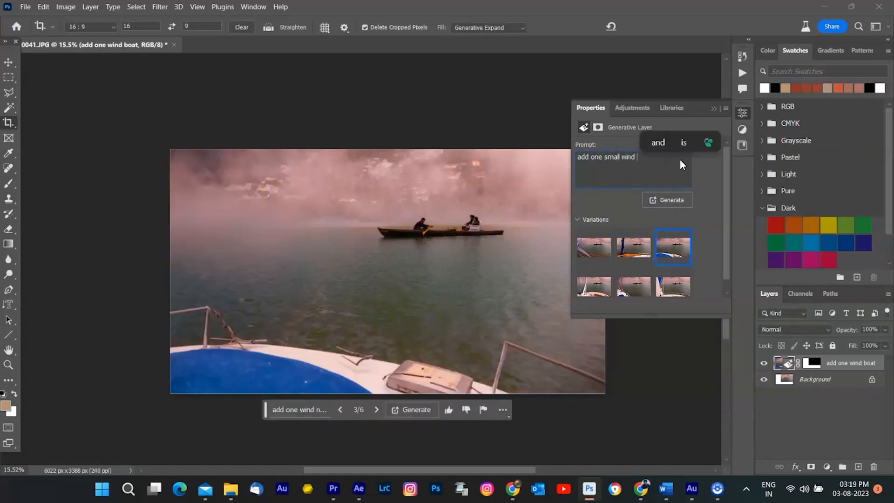
{"action": "type", "text": "floting on water"}
{"action": "left_click", "coordinate": [675, 198]}
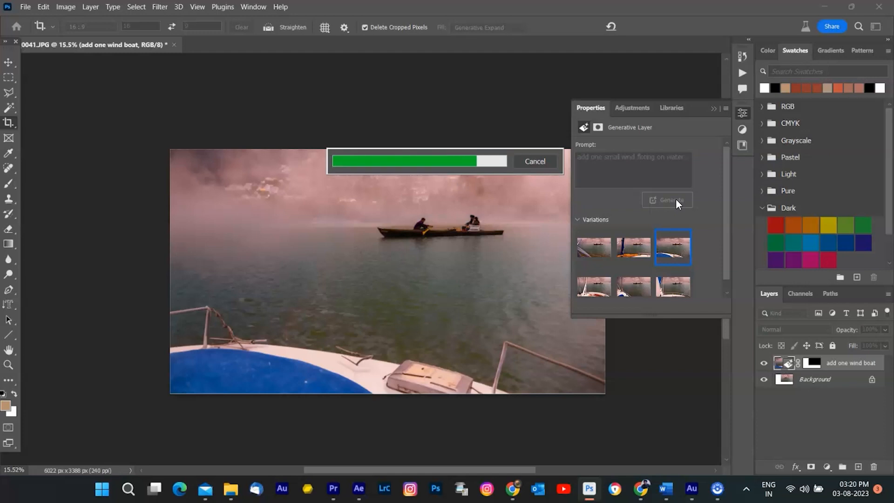
{"action": "left_click", "coordinate": [644, 257]}
{"action": "left_click", "coordinate": [657, 256]}
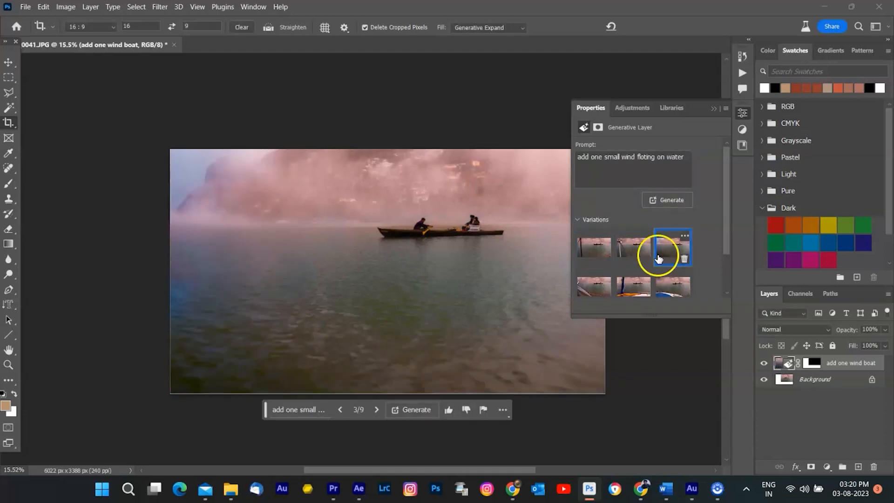
- Revert the boat photo to its original DSC_0041.JPG snapshot
{"action": "left_click_drag", "start_coordinate": [685, 158], "coordinate": [573, 150]}
{"action": "left_click", "coordinate": [742, 56]}
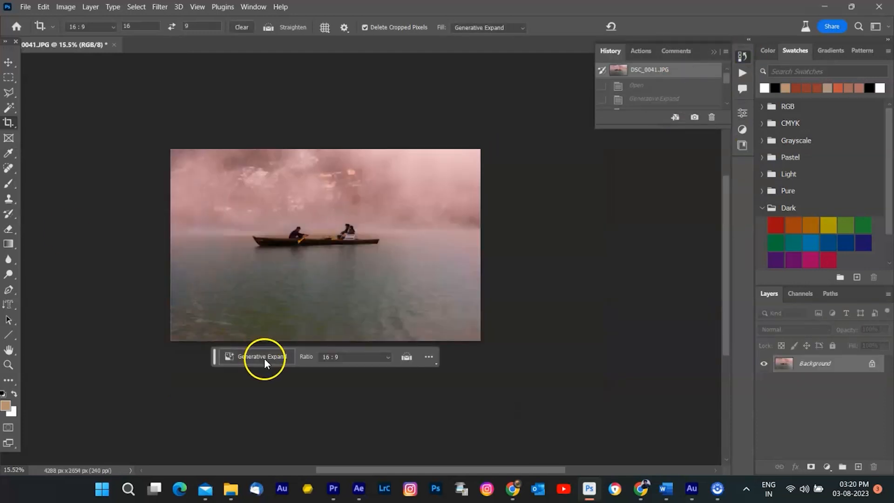
- Extend the boat photo beyond its right edge with Generative Expand, using the prompt "add boat", and choose the second variation
{"action": "left_click", "coordinate": [172, 150]}
{"action": "left_click_drag", "start_coordinate": [170, 247], "coordinate": [183, 247]}
{"action": "left_click_drag", "start_coordinate": [481, 244], "coordinate": [499, 249]}
{"action": "key", "text": "Return"}
{"action": "key", "text": "Return"}
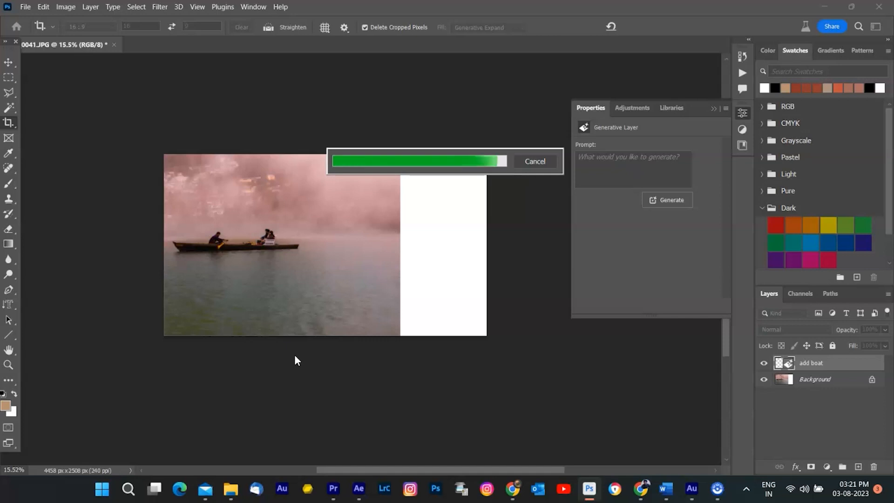
{"action": "left_click", "coordinate": [626, 248]}
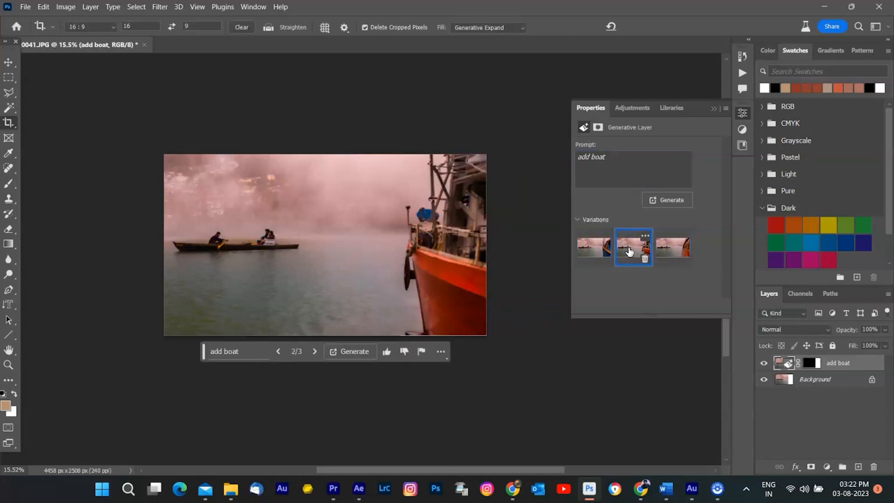
- Regenerate the area added beside the boat with the prompt "add dolphin" and compare the third and second variations
{"action": "type", "text": "add dolphin"}
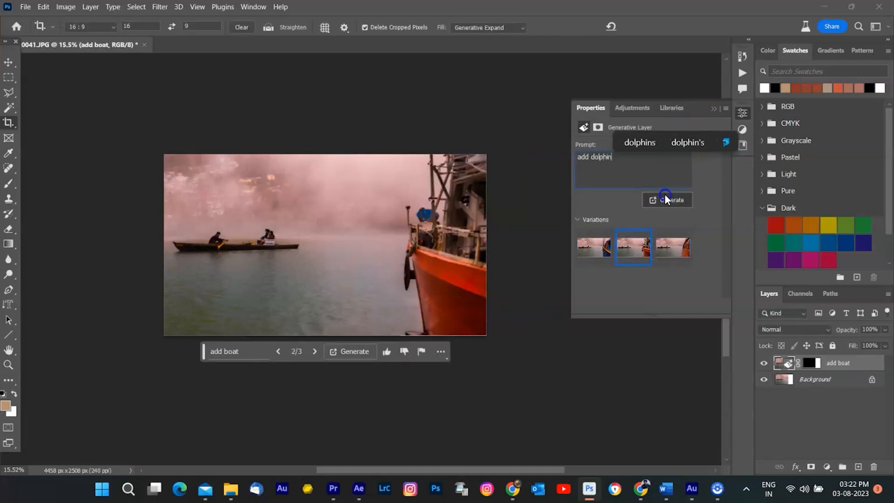
{"action": "left_click", "coordinate": [666, 200]}
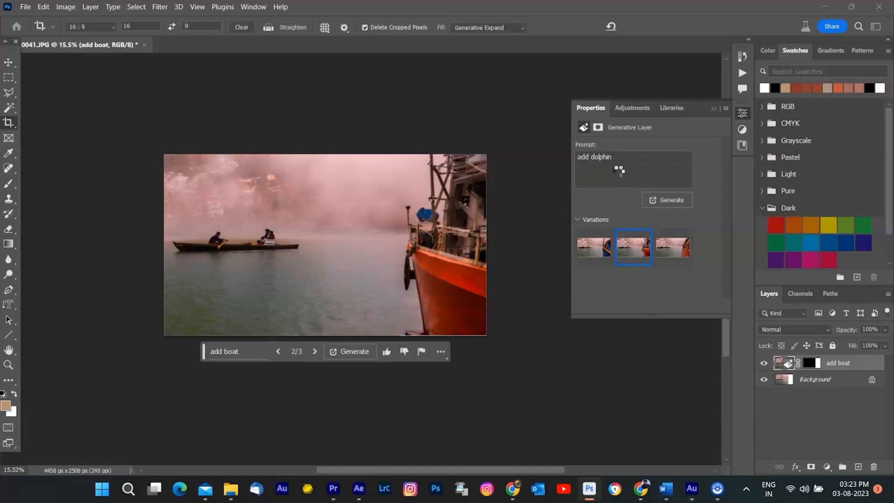
{"action": "left_click", "coordinate": [672, 249]}
{"action": "left_click", "coordinate": [637, 252]}
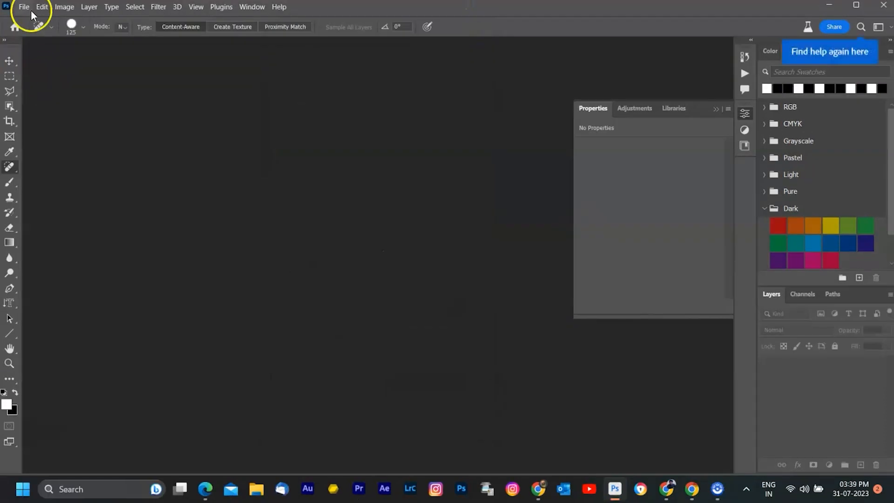
- Open the image msinaction.jpg and collapse its floating properties
{"action": "left_click", "coordinate": [24, 7]}
{"action": "left_click", "coordinate": [38, 33]}
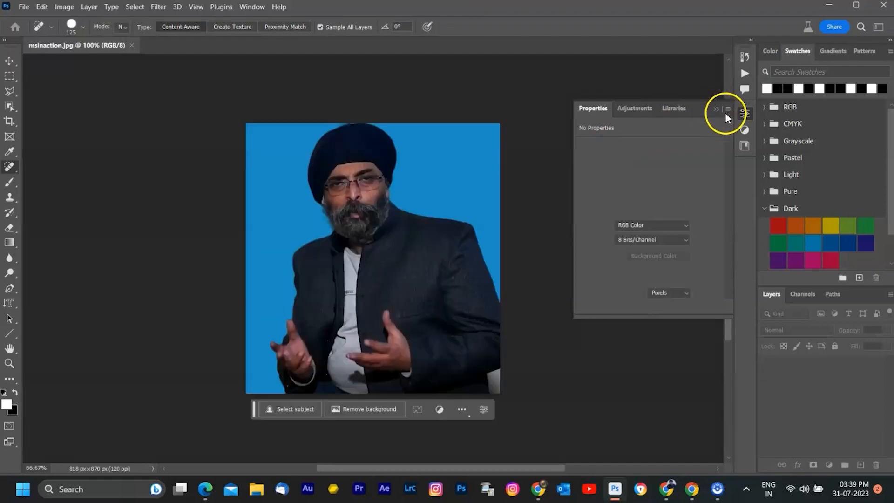
{"action": "left_click", "coordinate": [715, 109]}
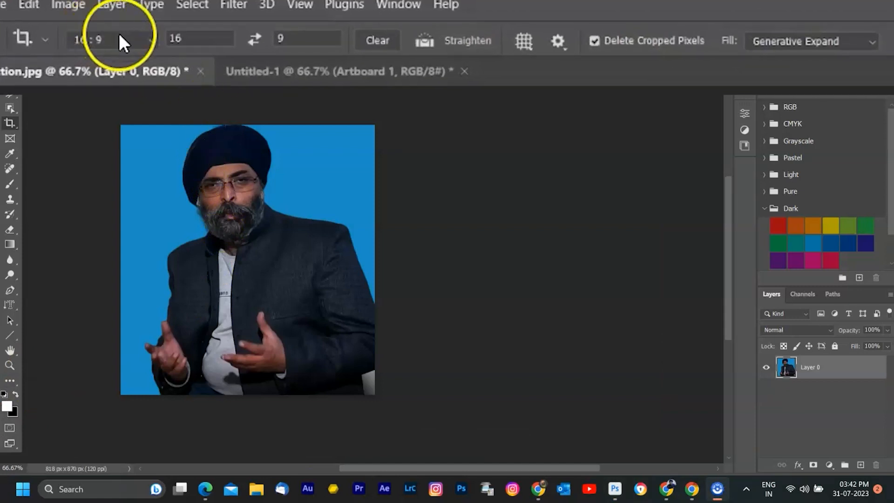
- Try the 1 : 1 (Square) crop ratio on the portrait, and return it to 16 : 9
{"action": "left_click", "coordinate": [116, 40]}
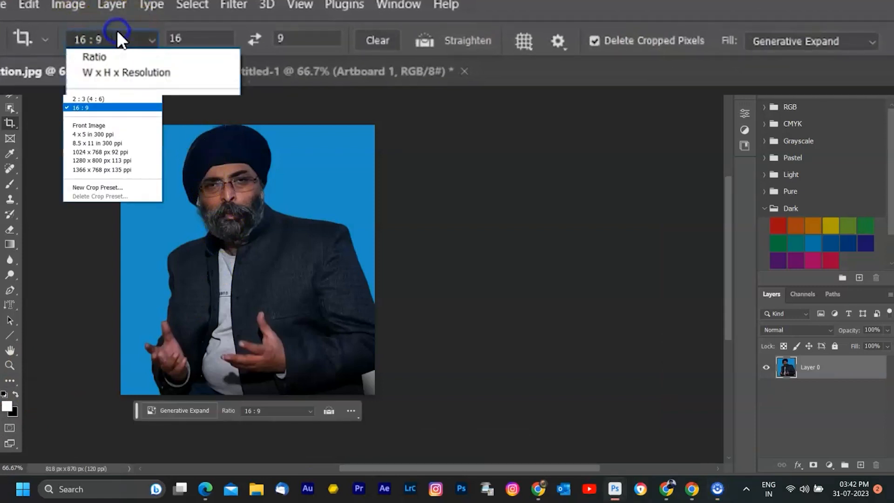
{"action": "left_click", "coordinate": [93, 73]}
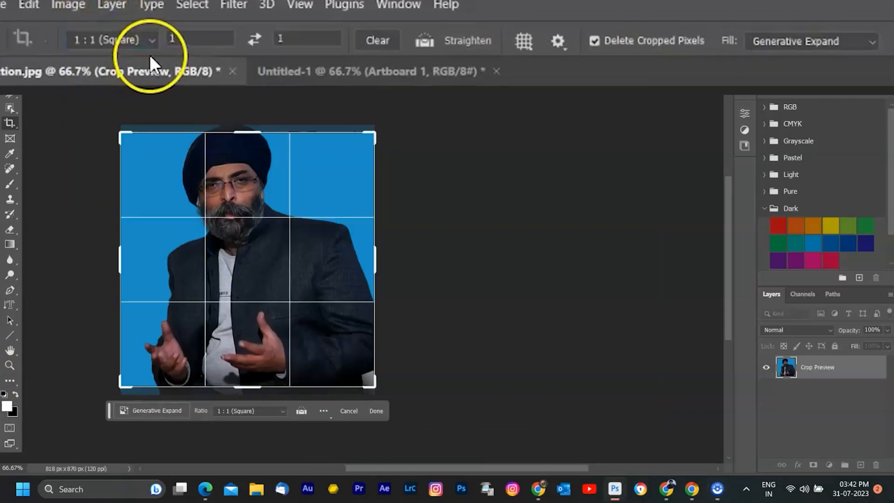
{"action": "left_click", "coordinate": [151, 39]}
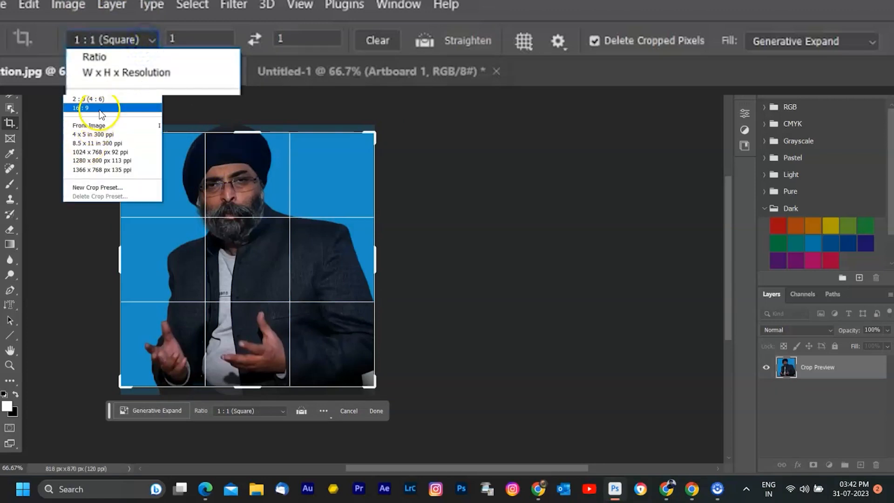
{"action": "left_click", "coordinate": [97, 112]}
- Extend the 16 : 9 crop frame past the portrait's left side to about 1182 x 665 px
{"action": "left_click_drag", "start_coordinate": [484, 466], "coordinate": [422, 458]}
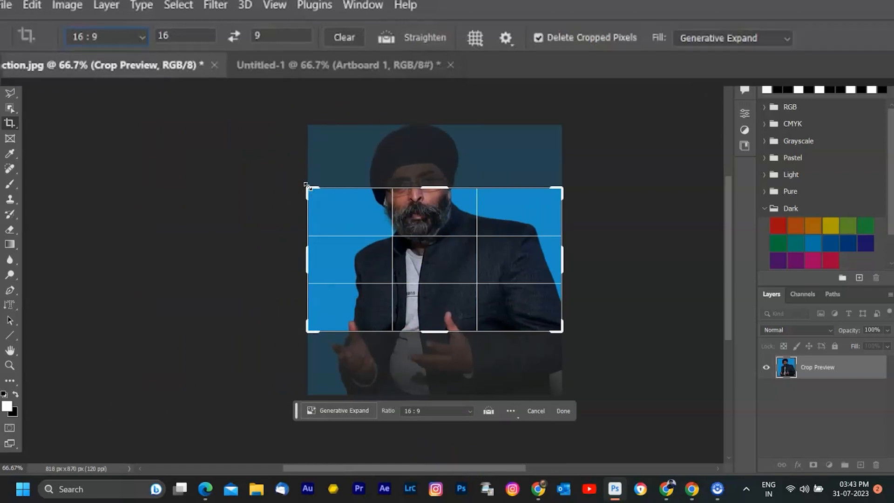
{"action": "left_click_drag", "start_coordinate": [307, 186], "coordinate": [252, 152]}
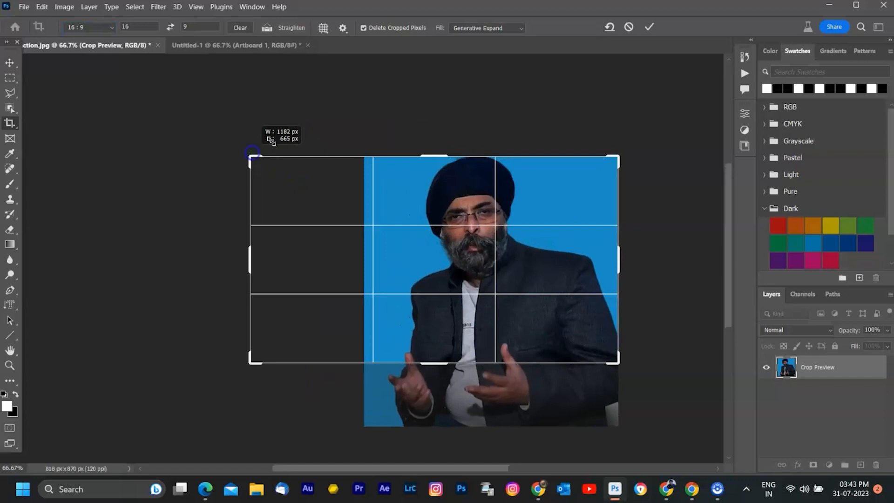
{"action": "left_click_drag", "start_coordinate": [271, 141], "coordinate": [272, 140]}
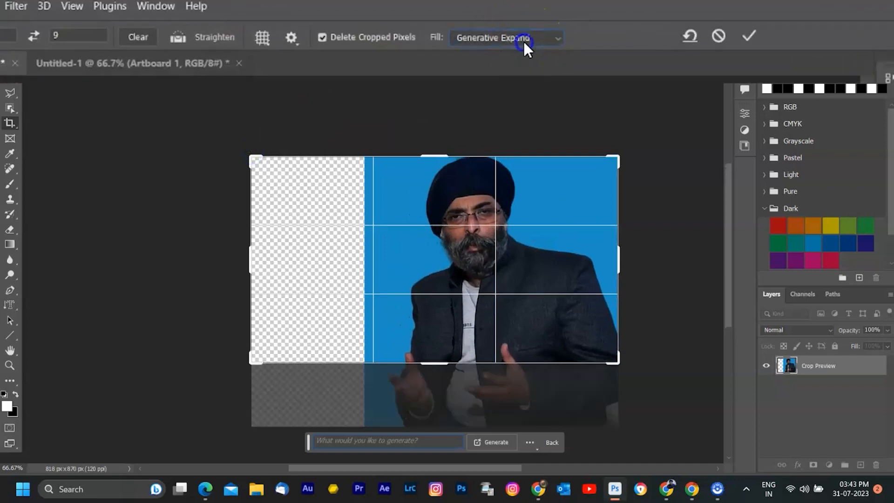
- Try the Transparent (default) and Content-Aware Fill options for the crop fill, and return it to Generative Expand
{"action": "left_click", "coordinate": [505, 28]}
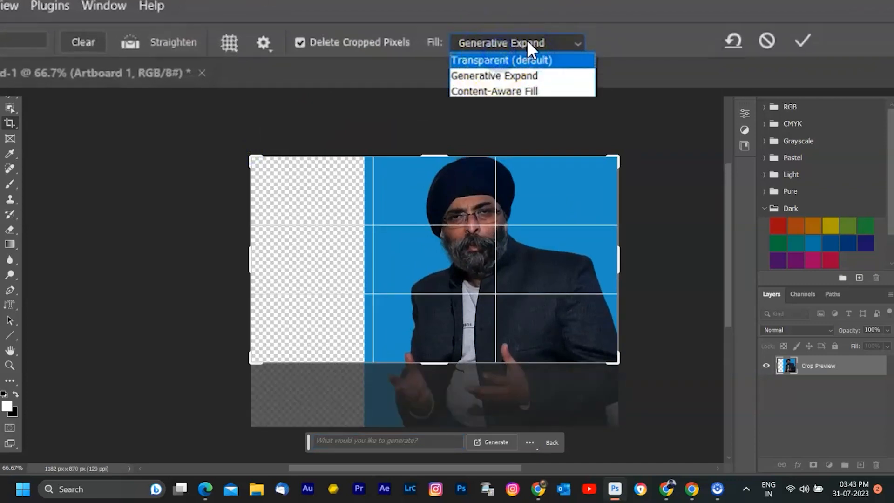
{"action": "left_click", "coordinate": [517, 60]}
{"action": "left_click", "coordinate": [539, 43]}
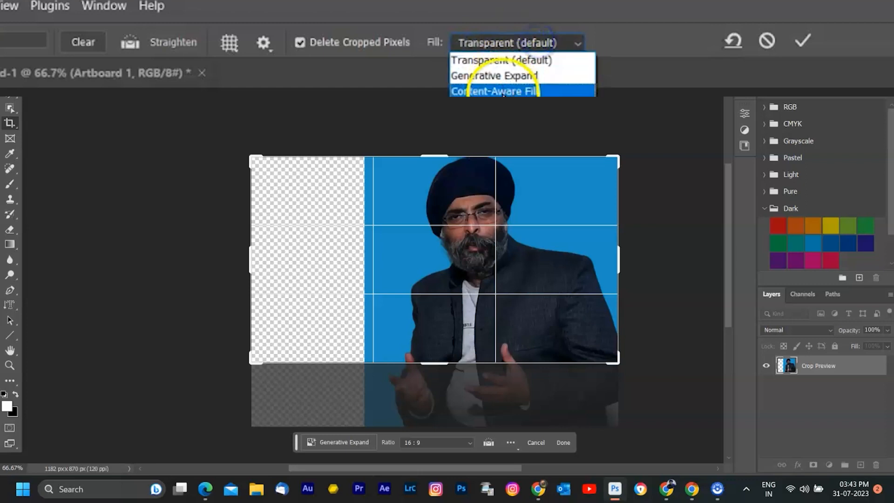
{"action": "left_click", "coordinate": [519, 92]}
{"action": "left_click", "coordinate": [538, 46]}
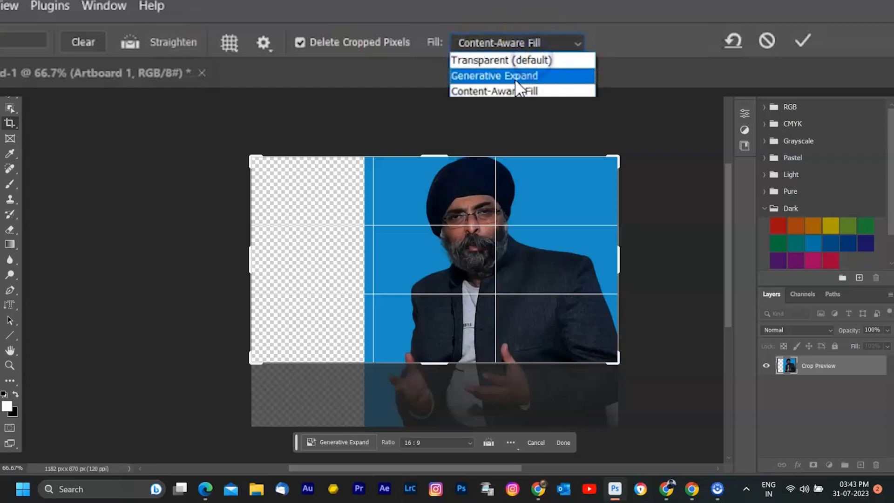
{"action": "left_click", "coordinate": [522, 74]}
- Enlarge the crop frame to about 1547 x 870 px, apply Generative Expand without a prompt, and choose the second variation
{"action": "left_click_drag", "start_coordinate": [256, 363], "coordinate": [202, 401]}
{"action": "left_click", "coordinate": [650, 27]}
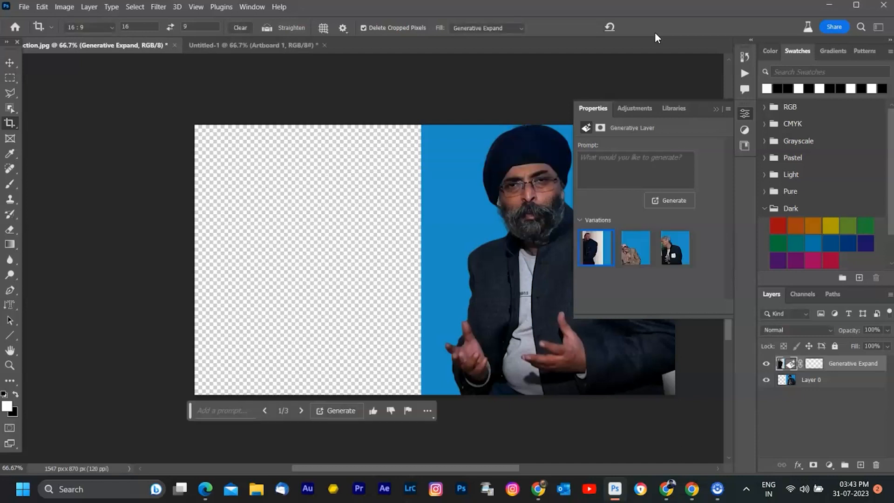
{"action": "left_click", "coordinate": [636, 248]}
- Regenerate the portrait's expanded area with the prompt "match color blue" and choose the plain blue third variation
{"action": "left_click", "coordinate": [632, 160]}
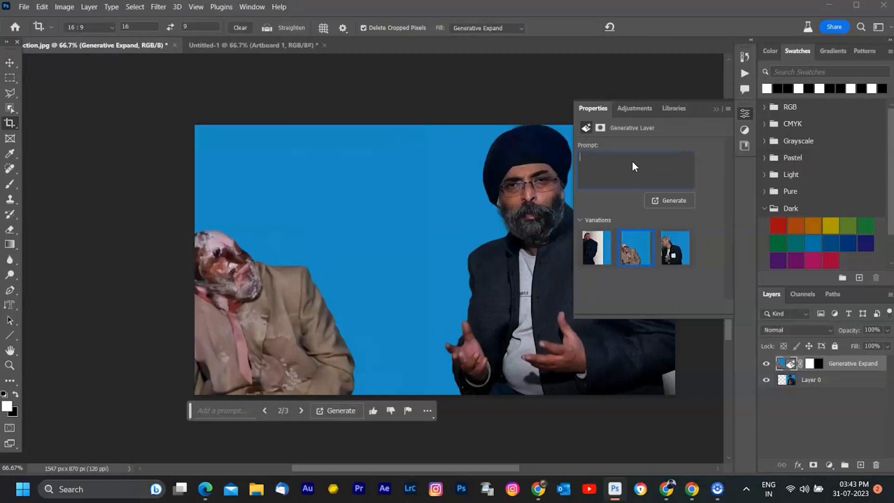
{"action": "type", "text": "match color blu"}
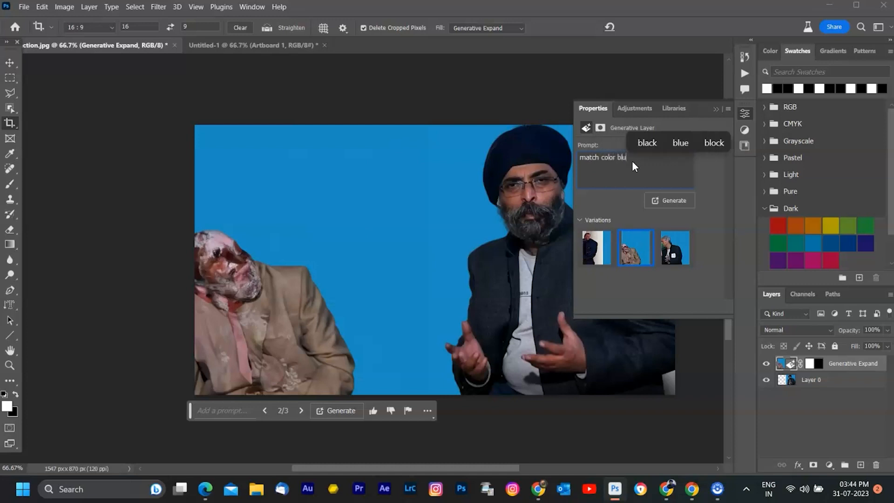
{"action": "left_click", "coordinate": [644, 131]}
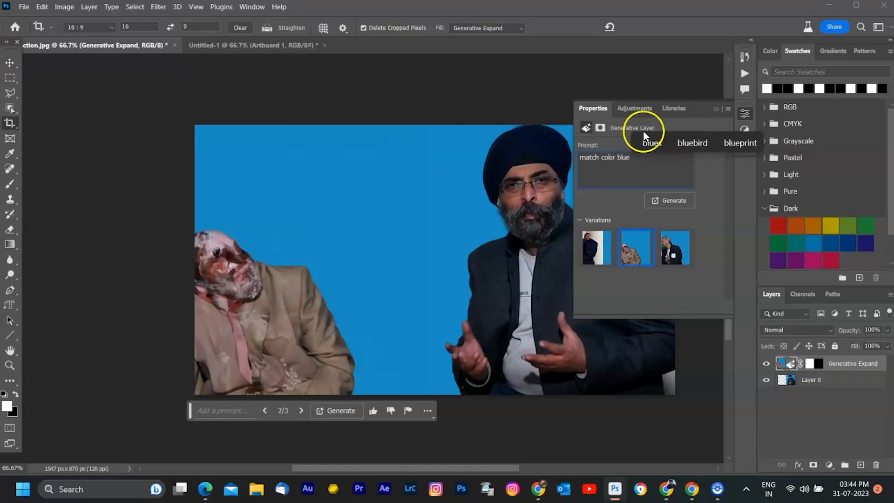
{"action": "left_click", "coordinate": [674, 201]}
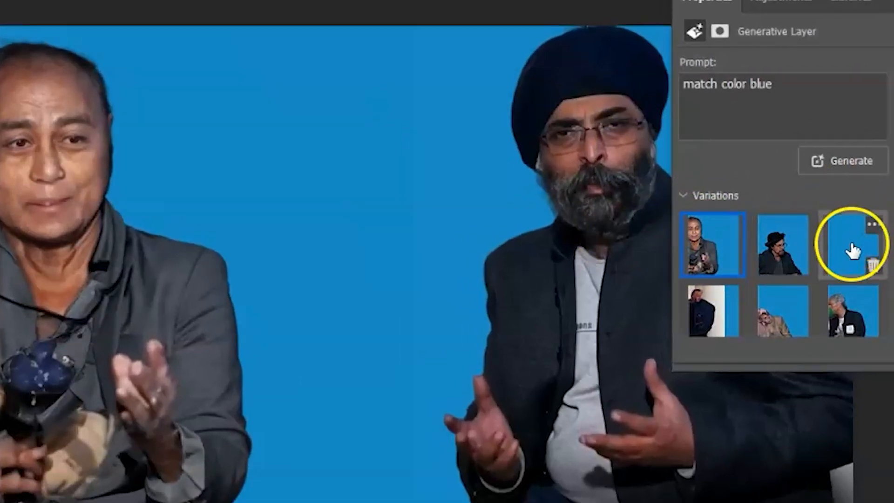
{"action": "left_click", "coordinate": [847, 251]}
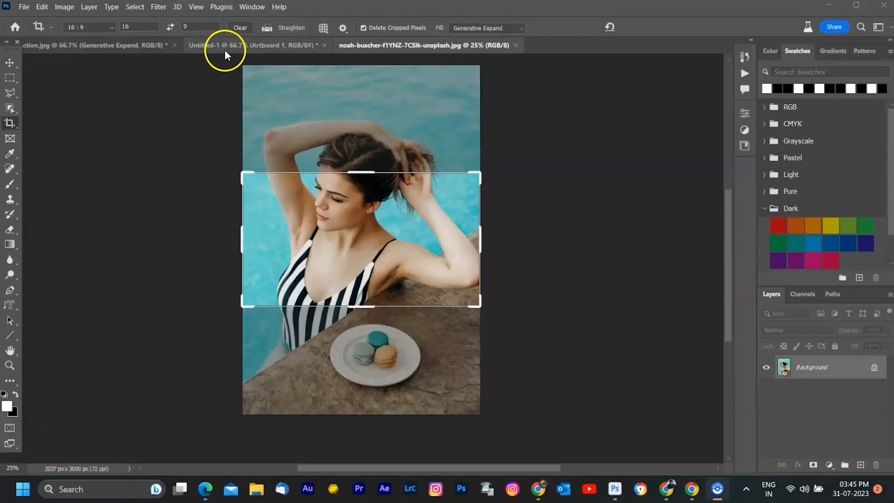
- Try the 5 : 7, 4 : 5 (8 : 10) and 1 : 1 (Square) crop ratios on the pool photo, and return to 4 : 5 (8 : 10)
{"action": "left_click", "coordinate": [107, 27]}
{"action": "left_click", "coordinate": [106, 28]}
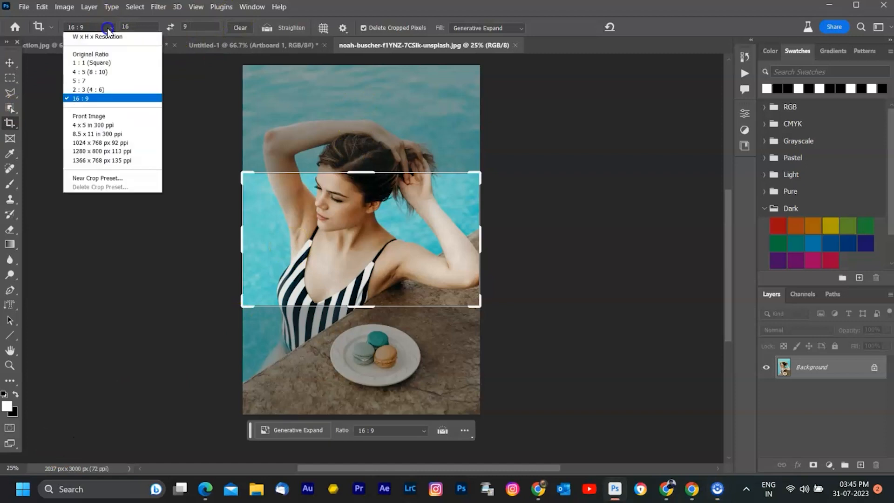
{"action": "left_click", "coordinate": [95, 90]}
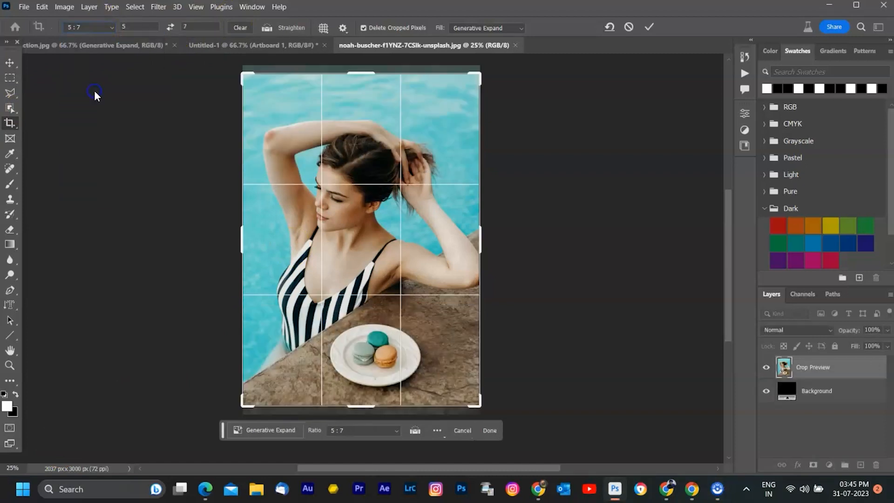
{"action": "left_click", "coordinate": [94, 28]}
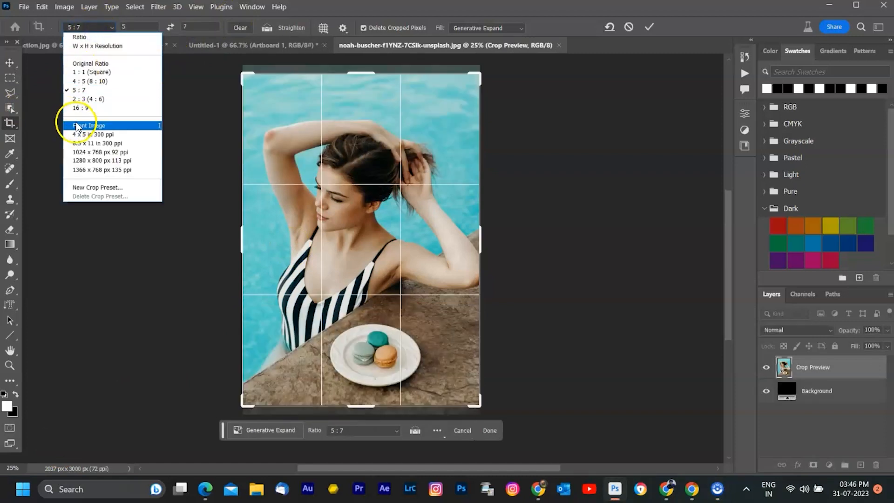
{"action": "left_click", "coordinate": [99, 82]}
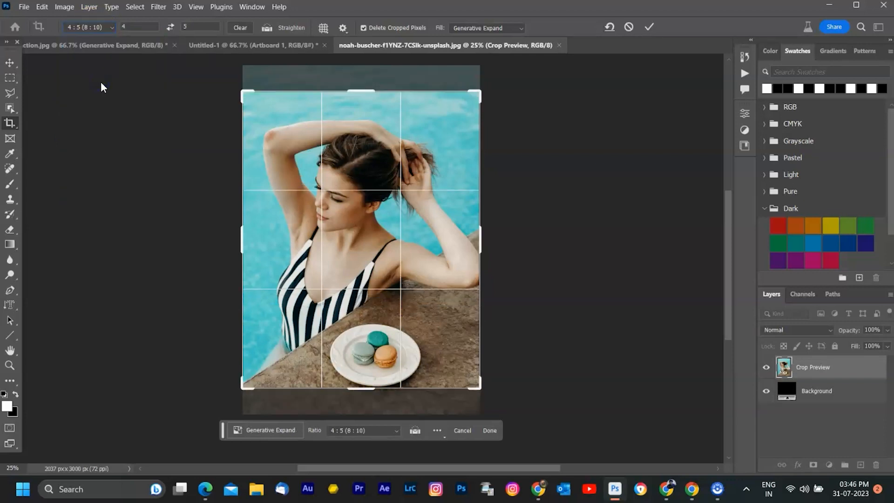
{"action": "left_click", "coordinate": [103, 28]}
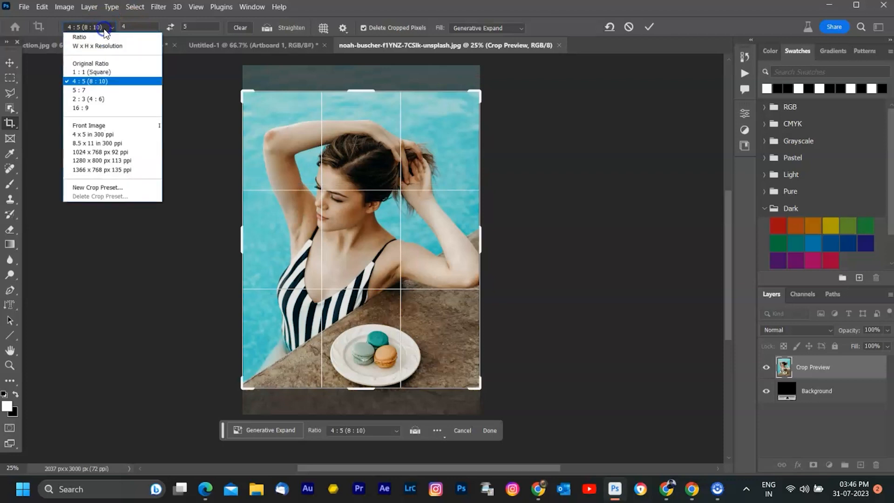
{"action": "left_click", "coordinate": [89, 72]}
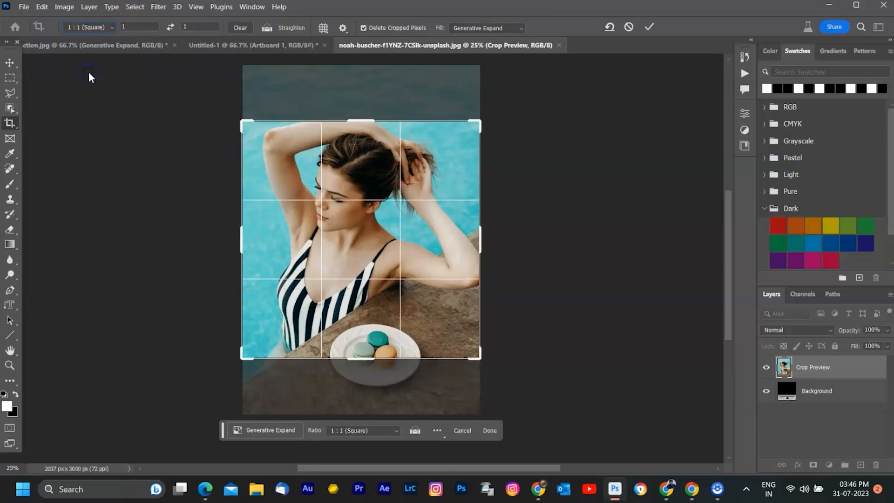
{"action": "left_click", "coordinate": [102, 28]}
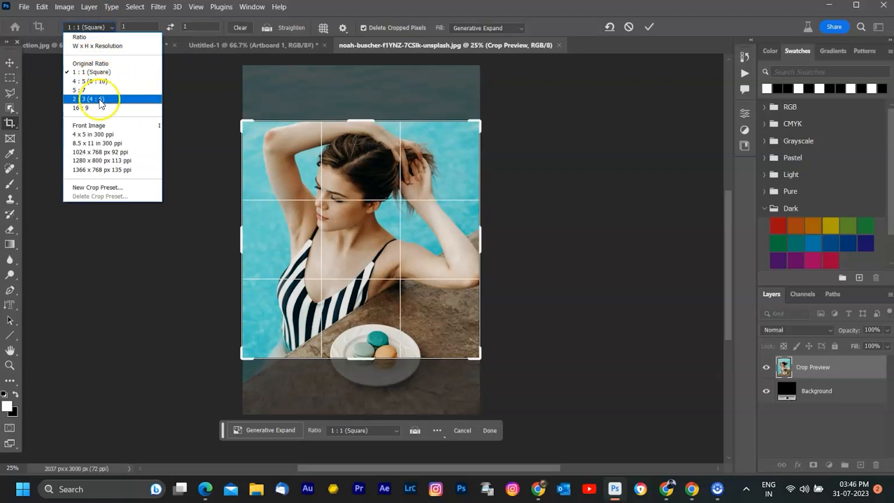
{"action": "left_click", "coordinate": [90, 81]}
- Extend the 4 : 5 crop past the pool photo's left side to about 2449 x 3061 px and generate it with the prompt "matching background"
{"action": "left_click_drag", "start_coordinate": [436, 317], "coordinate": [456, 319]}
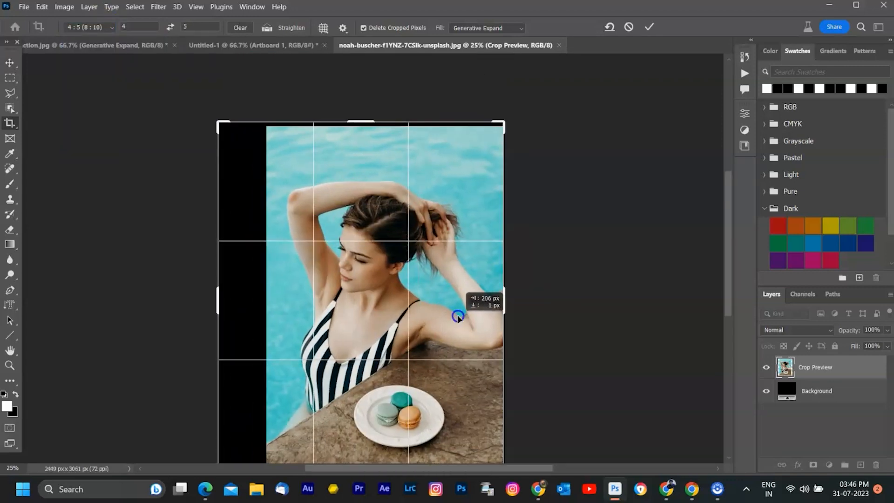
{"action": "left_click", "coordinate": [418, 440]}
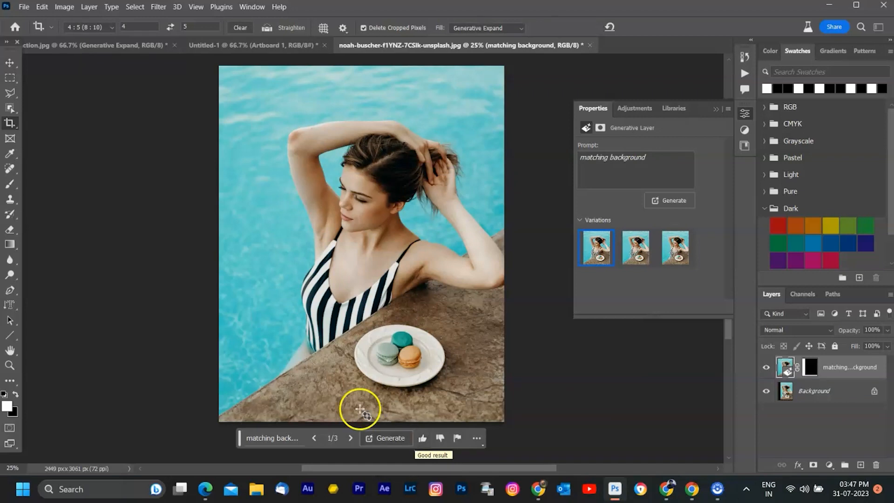
{"action": "scroll", "coordinate": [336, 363], "scroll_direction": "down", "scroll_amount": 1}
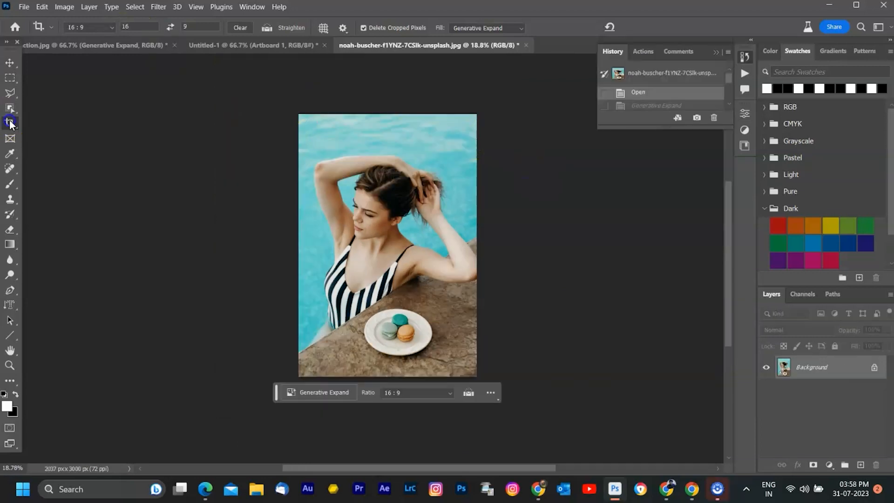
- Extend a 16 : 9 crop frame well past the original pool photo's left side for Generative Expand
{"action": "left_click", "coordinate": [10, 123]}
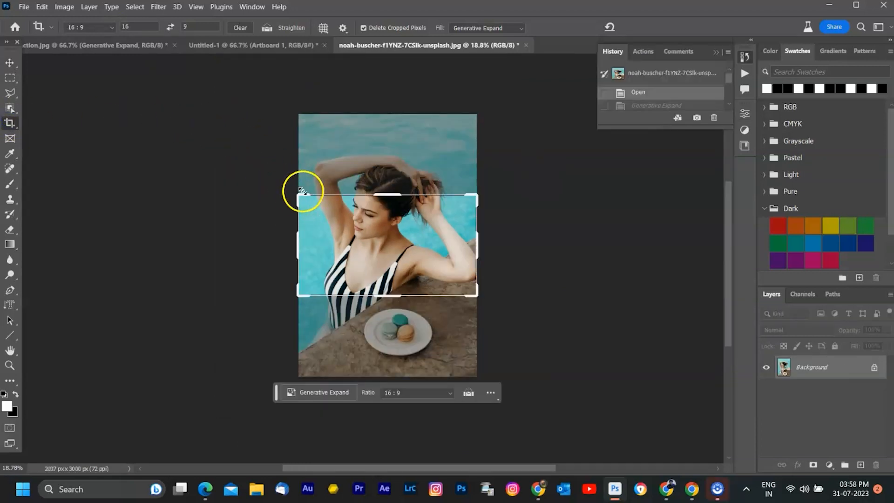
{"action": "left_click_drag", "start_coordinate": [293, 191], "coordinate": [222, 161]}
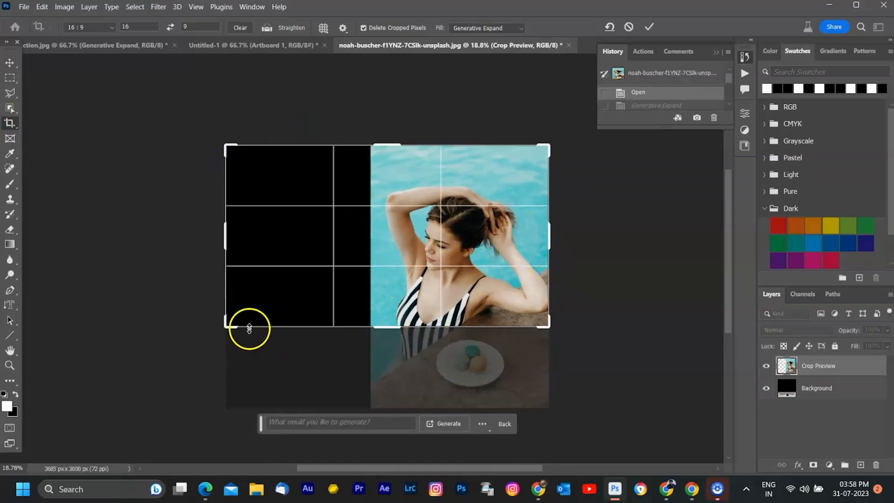
{"action": "left_click_drag", "start_coordinate": [226, 325], "coordinate": [193, 355]}
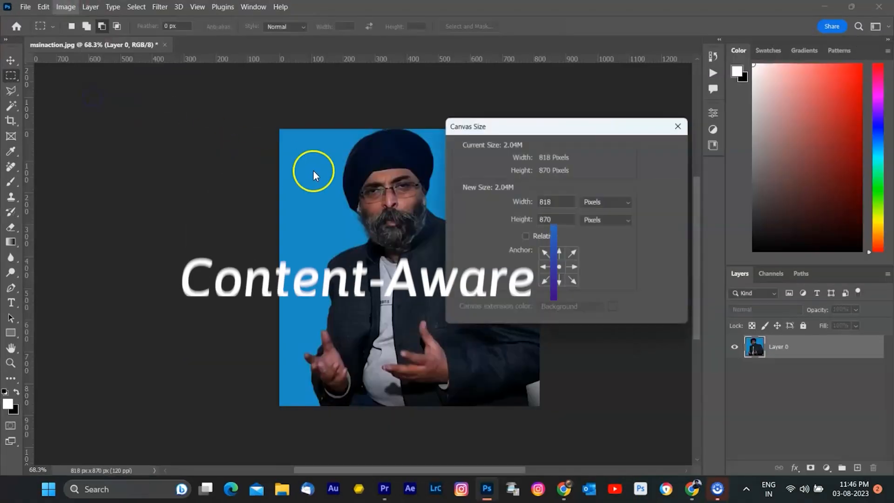
- Set the portrait's canvas width to 150 percent, anchored so the new space is added on the image's left side
{"action": "left_click", "coordinate": [604, 204]}
{"action": "left_click", "coordinate": [594, 213]}
{"action": "left_click_drag", "start_coordinate": [564, 202], "coordinate": [542, 207]}
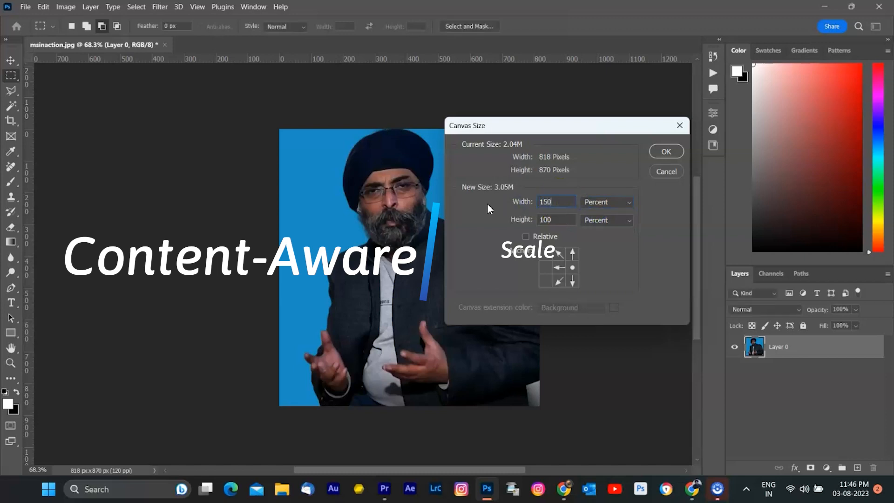
{"action": "key", "text": "Return"}
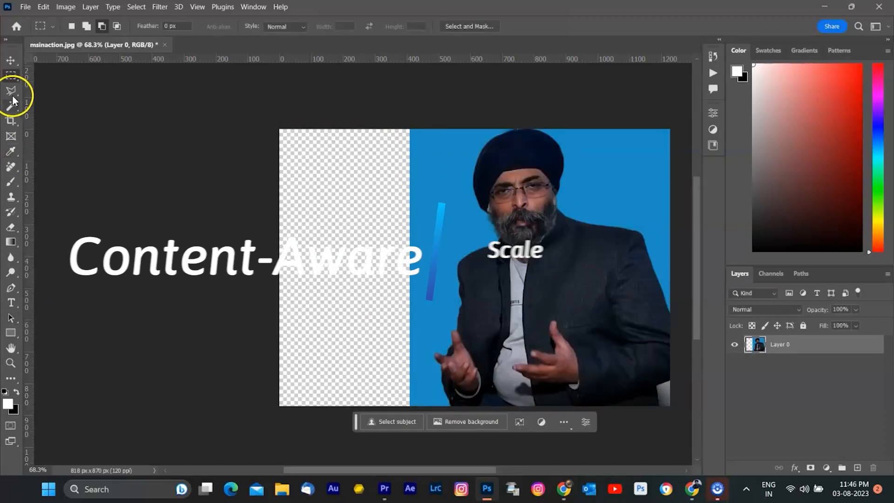
- Select a narrow strip of blue background at the portrait's left edge and stretch it over the transparent area with Content-Aware Scale
{"action": "left_click_drag", "start_coordinate": [408, 130], "coordinate": [431, 403]}
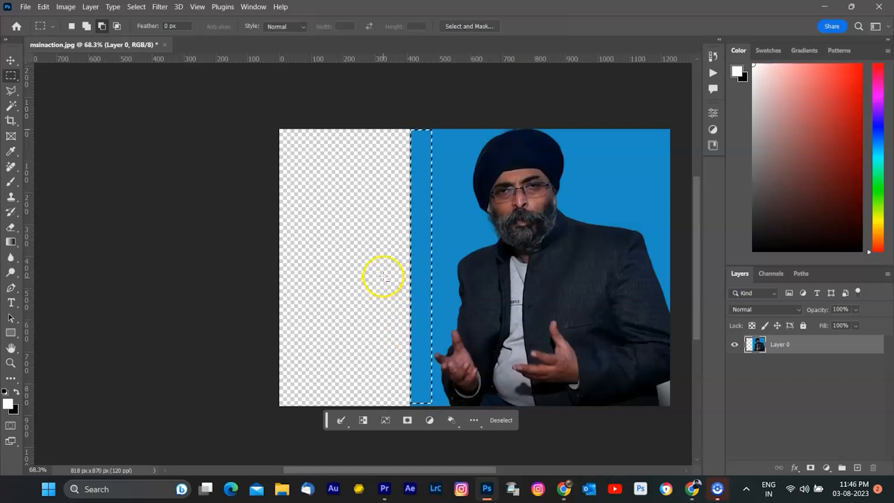
{"action": "left_click", "coordinate": [44, 7]}
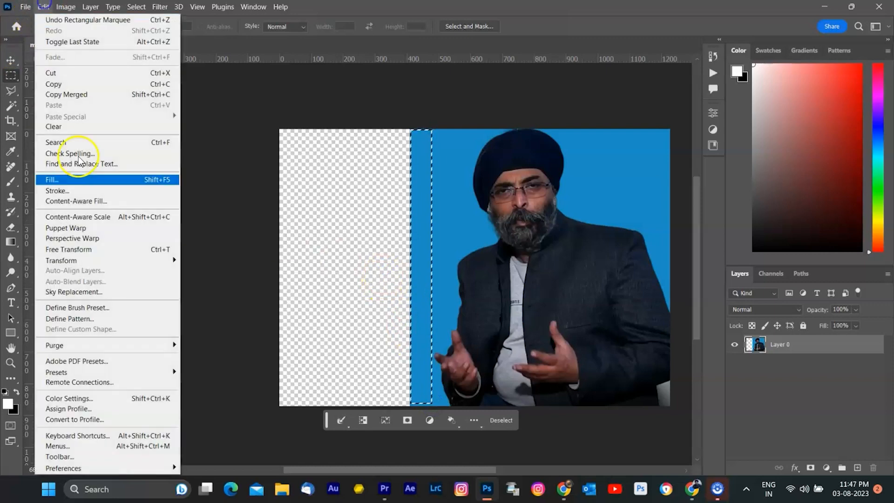
{"action": "left_click", "coordinate": [82, 213]}
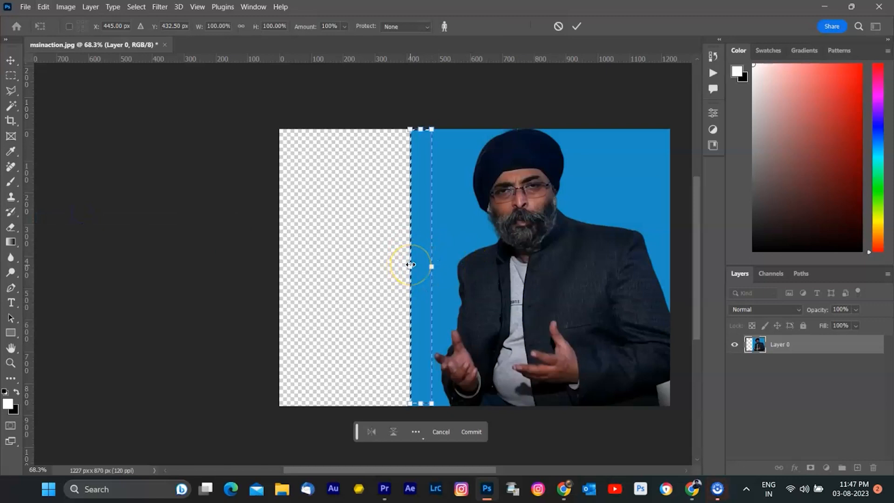
{"action": "left_click_drag", "start_coordinate": [411, 265], "coordinate": [279, 269]}
{"action": "left_click_drag", "start_coordinate": [356, 405], "coordinate": [355, 412]}
{"action": "left_click", "coordinate": [575, 27]}
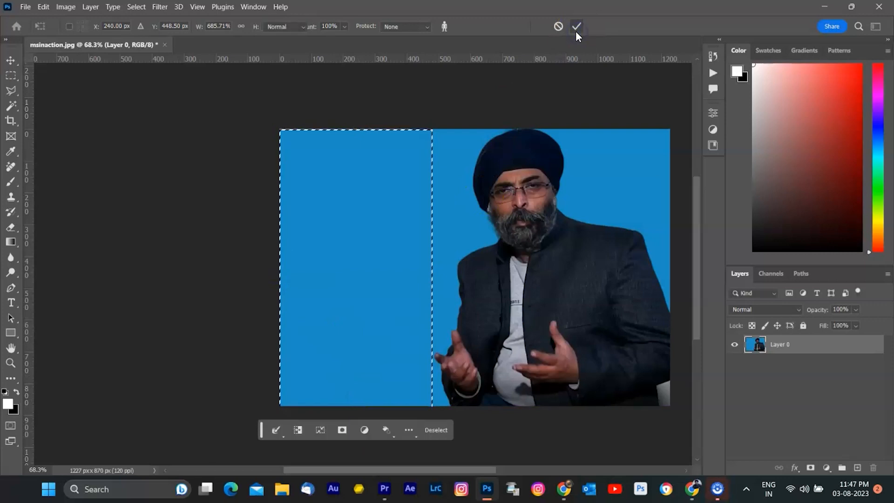
{"action": "left_click", "coordinate": [531, 80]}
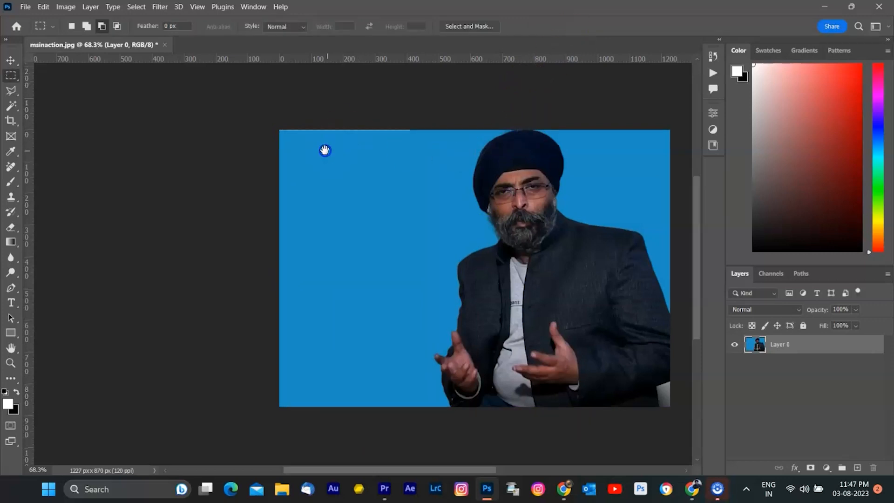
- Restore the blue area's selection, stretch it upward to about 103.3% height with Content-Aware Scale, and deselect it
{"action": "left_click_drag", "start_coordinate": [326, 150], "coordinate": [286, 139]}
{"action": "left_click", "coordinate": [240, 94]}
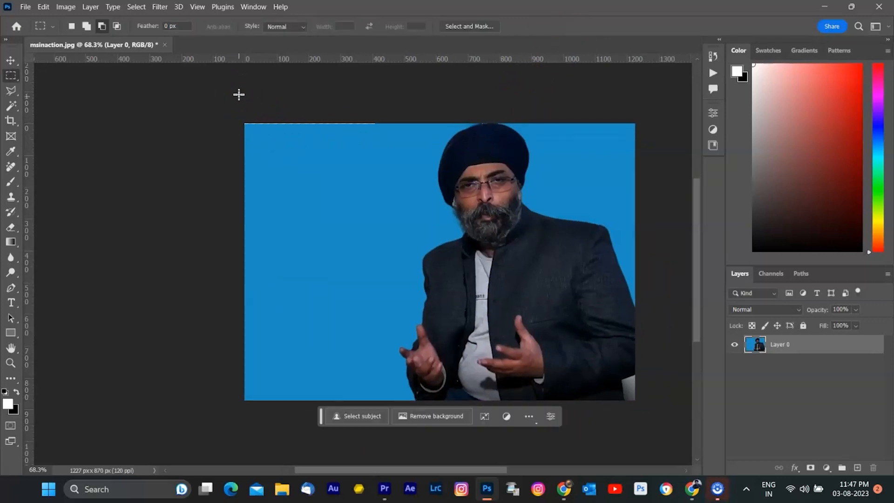
{"action": "key", "text": "ctrl+z"}
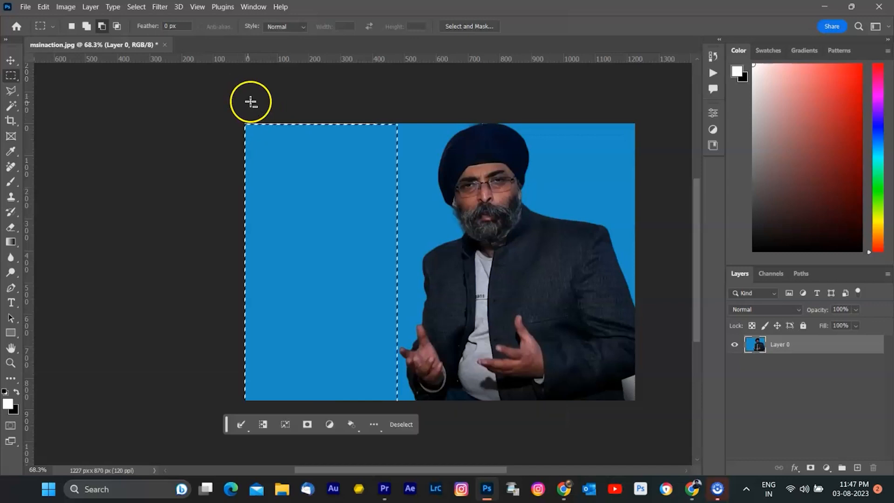
{"action": "left_click", "coordinate": [43, 7]}
{"action": "left_click", "coordinate": [77, 217]}
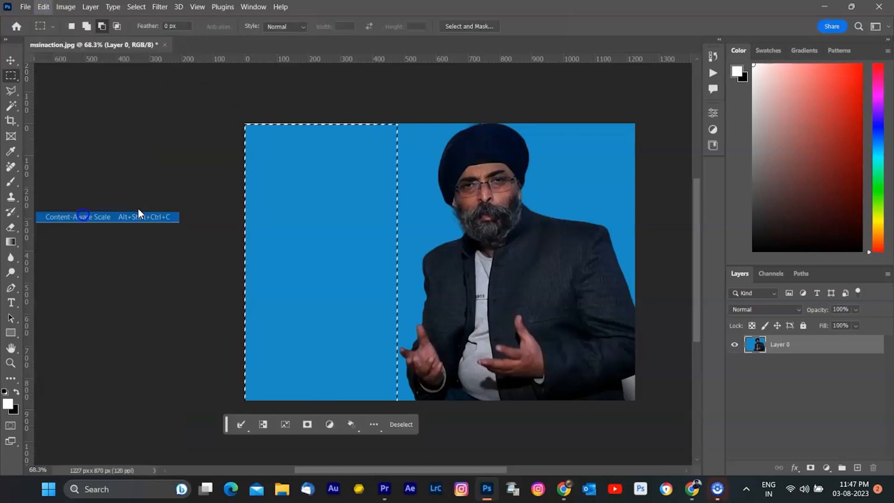
{"action": "left_click_drag", "start_coordinate": [320, 123], "coordinate": [321, 114]}
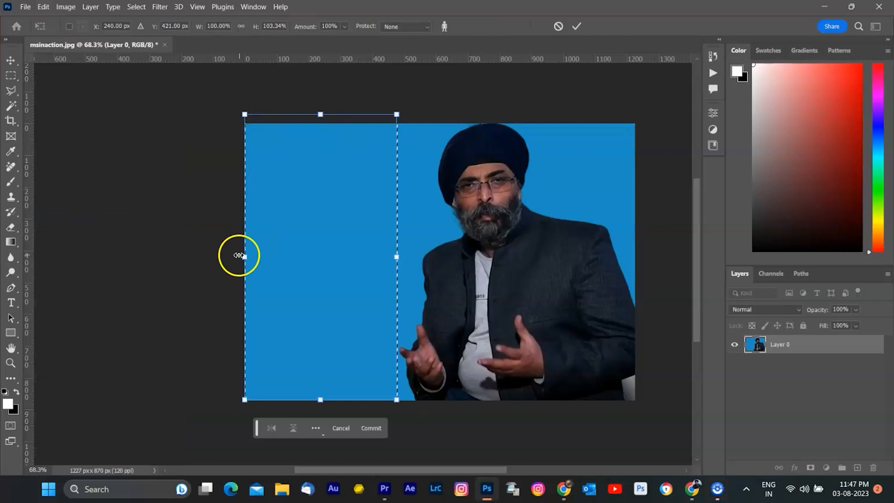
{"action": "left_click", "coordinate": [577, 26]}
{"action": "key", "text": "ctrl+d"}
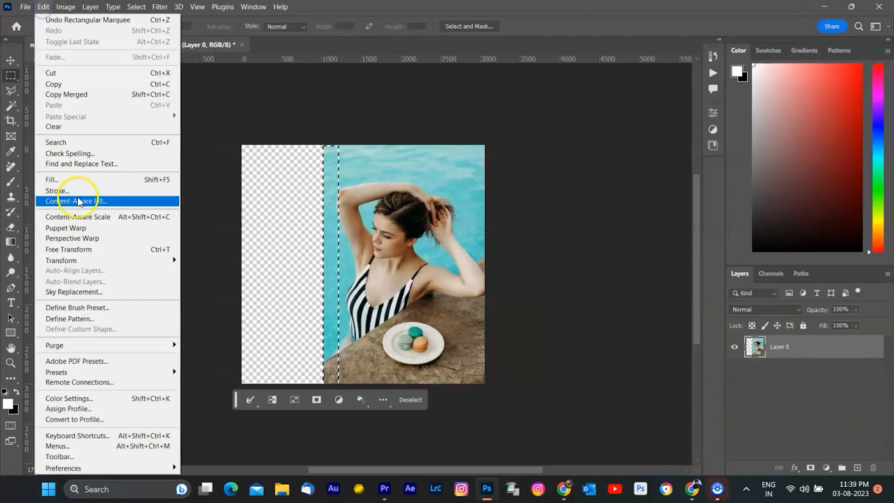
- Stretch the selected strip of the pool photo across the transparent area to the canvas's left edge with Content-Aware Scale
{"action": "left_click", "coordinate": [77, 217]}
{"action": "left_click_drag", "start_coordinate": [323, 264], "coordinate": [241, 264]}
{"action": "left_click", "coordinate": [576, 26]}
- Apply Content-Aware Scale two more times to the pool photo's stretched area and clear the selection
{"action": "left_click", "coordinate": [43, 7]}
{"action": "left_click", "coordinate": [89, 217]}
{"action": "left_click", "coordinate": [576, 27]}
{"action": "left_click", "coordinate": [43, 7]}
{"action": "left_click", "coordinate": [97, 216]}
{"action": "left_click", "coordinate": [576, 26]}
{"action": "key", "text": "ctrl+d"}
{"action": "left_click_drag", "start_coordinate": [166, 281], "coordinate": [345, 434]}
{"action": "key", "text": "ctrl+d"}
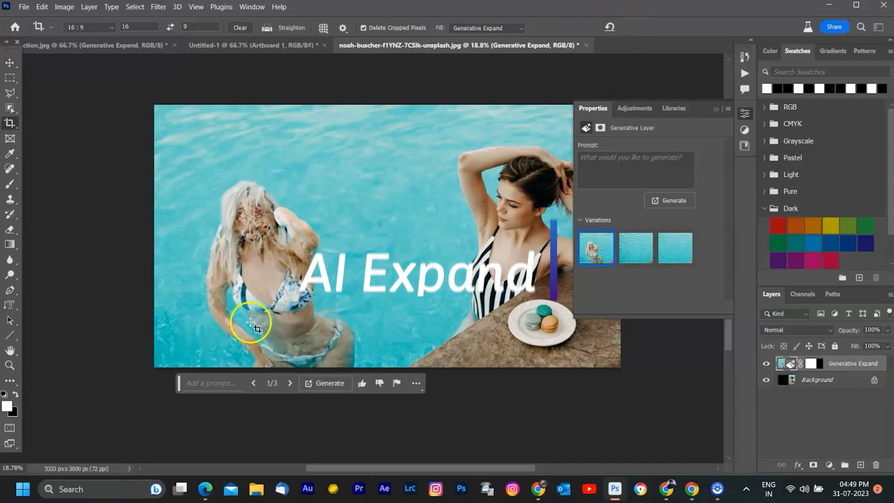
- Undo the pool photo's unprompted Generative Expand and generate the expanded area again with the prompt "add man swimming"
{"action": "left_click", "coordinate": [289, 382]}
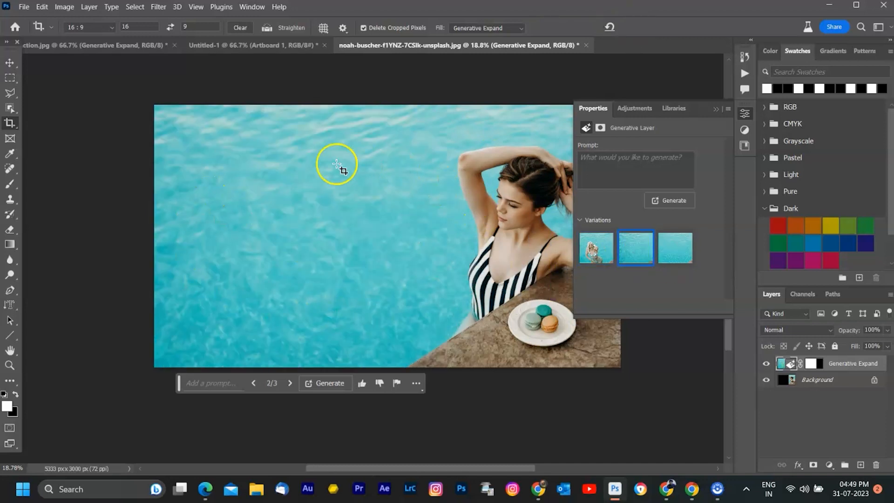
{"action": "key", "text": "ctrl+z"}
{"action": "type", "text": "add ma"}
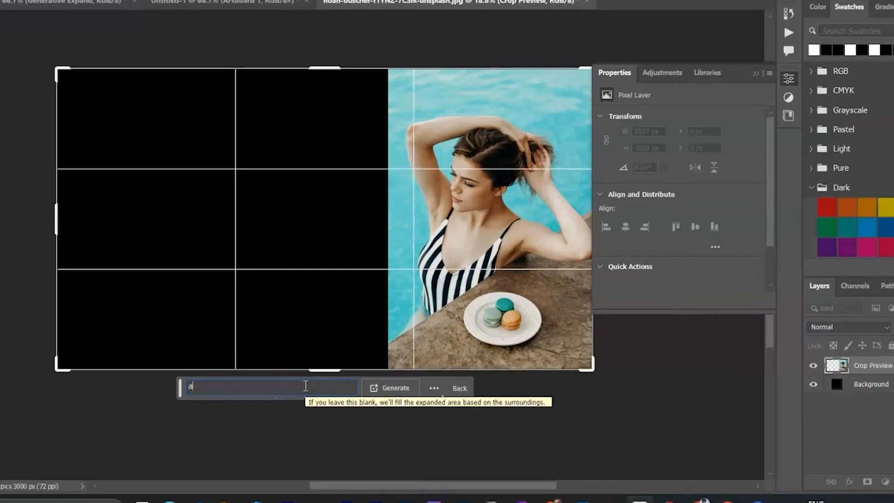
{"action": "type", "text": "n swimming"}
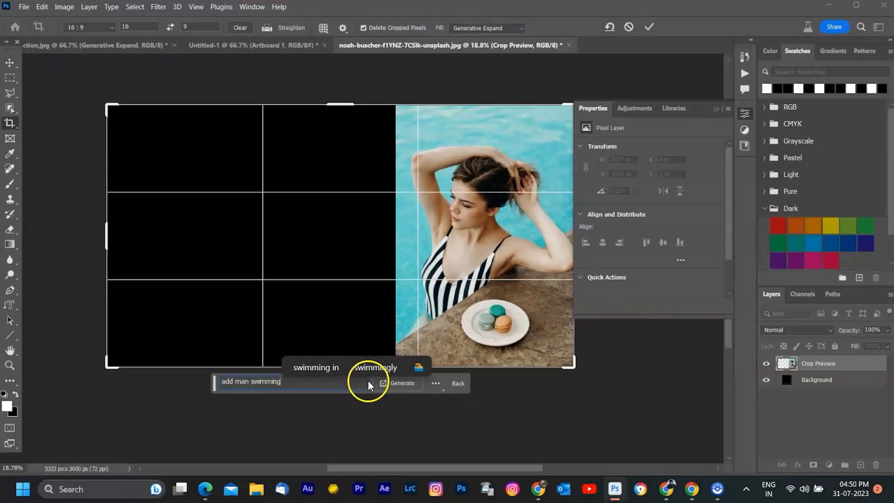
{"action": "left_click", "coordinate": [396, 383]}
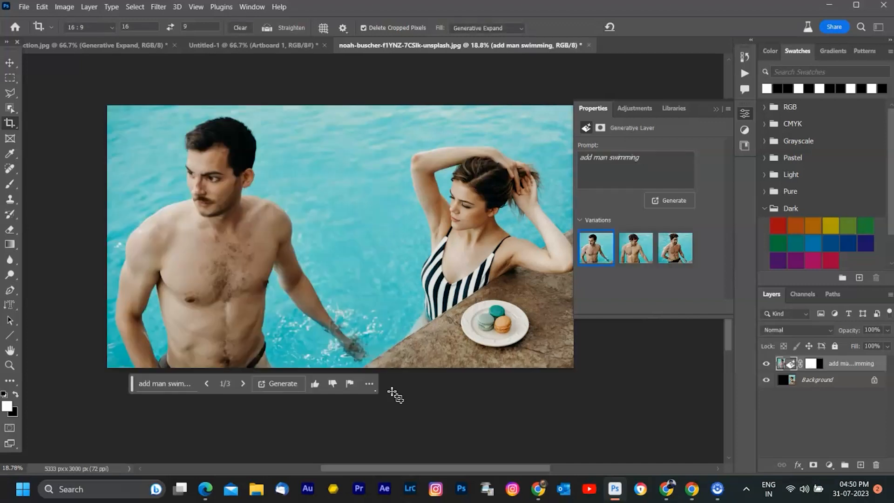
- Compare the three "add man swimming" variations, rate the third as Poor Result, and choose the first one
{"action": "left_click", "coordinate": [631, 252]}
{"action": "left_click", "coordinate": [665, 250]}
{"action": "left_click", "coordinate": [628, 253]}
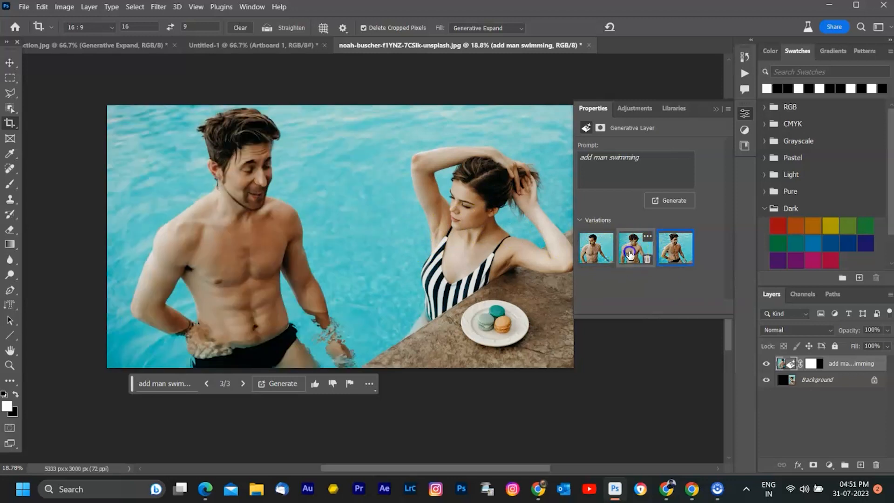
{"action": "left_click", "coordinate": [673, 256]}
{"action": "left_click", "coordinate": [698, 255]}
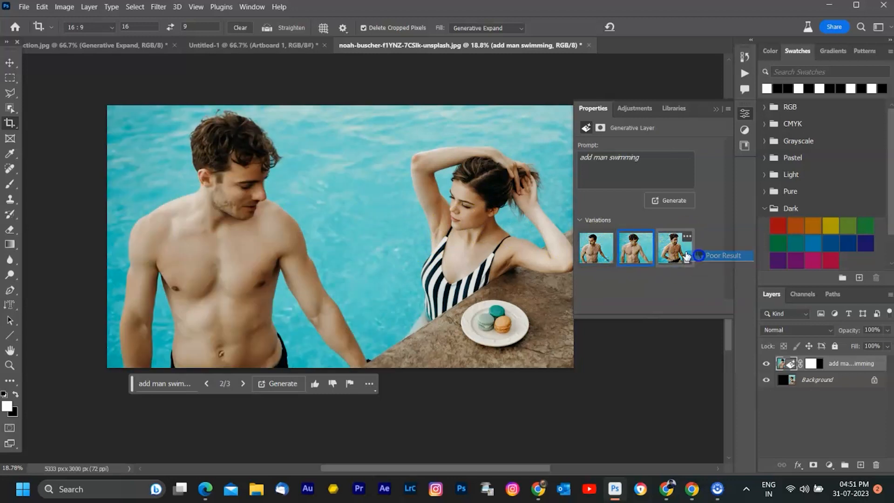
{"action": "left_click", "coordinate": [592, 253]}
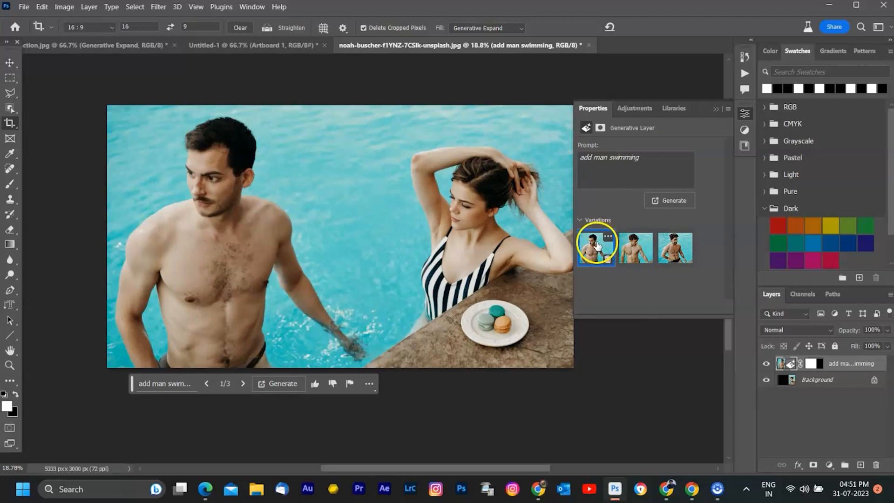
- Scale the generated man's layer down in two passes from its upper-left corner with Free Transform
{"action": "key", "text": "ctrl+t"}
{"action": "left_click_drag", "start_coordinate": [108, 106], "coordinate": [128, 126]}
{"action": "left_click", "coordinate": [575, 27]}
{"action": "key", "text": "c"}
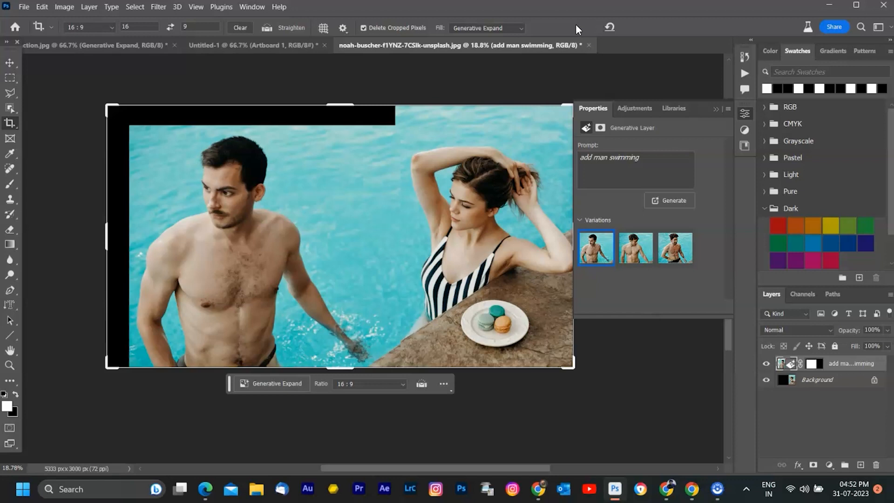
{"action": "key", "text": "ctrl+t"}
{"action": "left_click_drag", "start_coordinate": [129, 124], "coordinate": [156, 158]}
{"action": "left_click_drag", "start_coordinate": [358, 312], "coordinate": [358, 306]}
{"action": "left_click", "coordinate": [575, 27]}
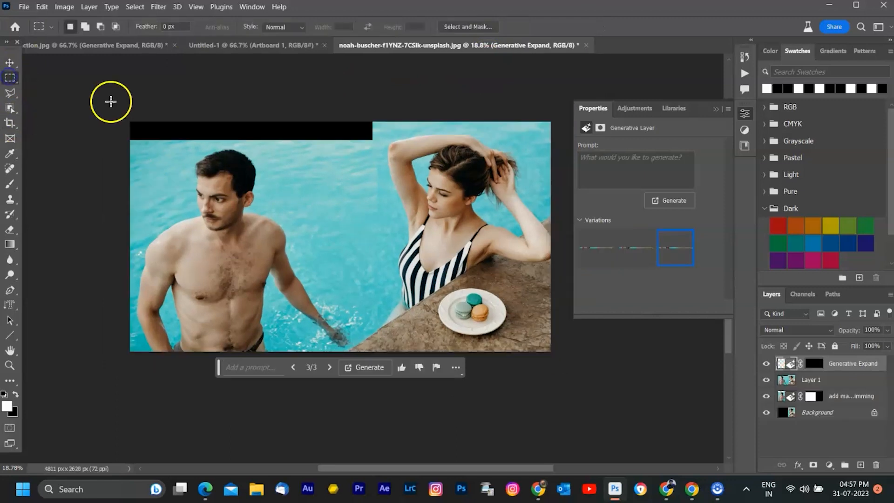
- Select the black strip along the pool photo's upper edge and fill it with an unprompted Generative Fill
{"action": "left_click_drag", "start_coordinate": [110, 99], "coordinate": [375, 138]}
{"action": "left_click", "coordinate": [850, 365]}
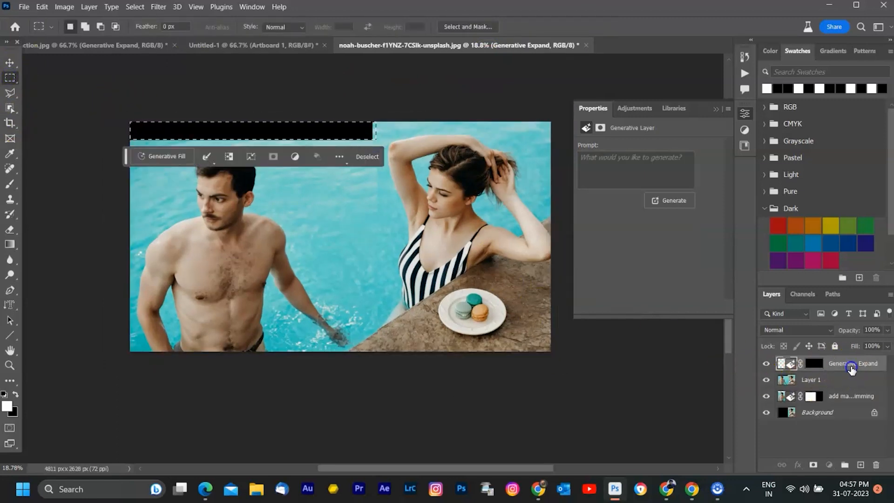
{"action": "key", "text": "Delete"}
{"action": "left_click", "coordinate": [427, 185]}
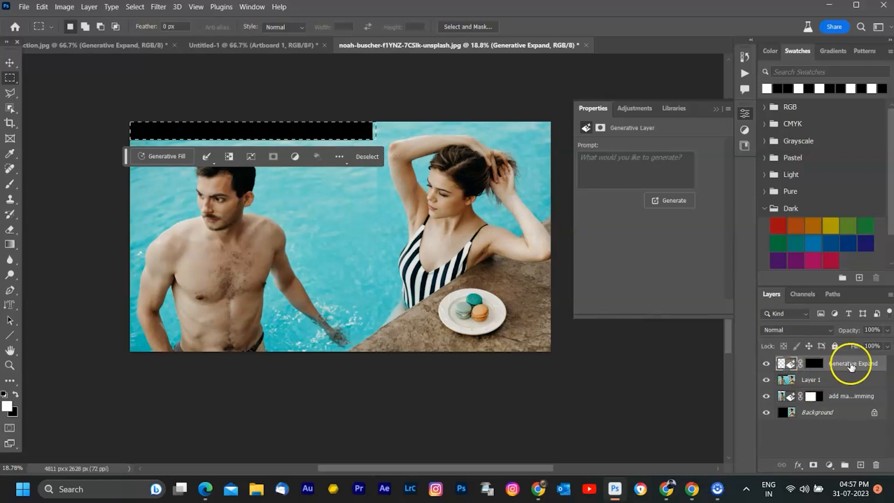
{"action": "left_click", "coordinate": [163, 156]}
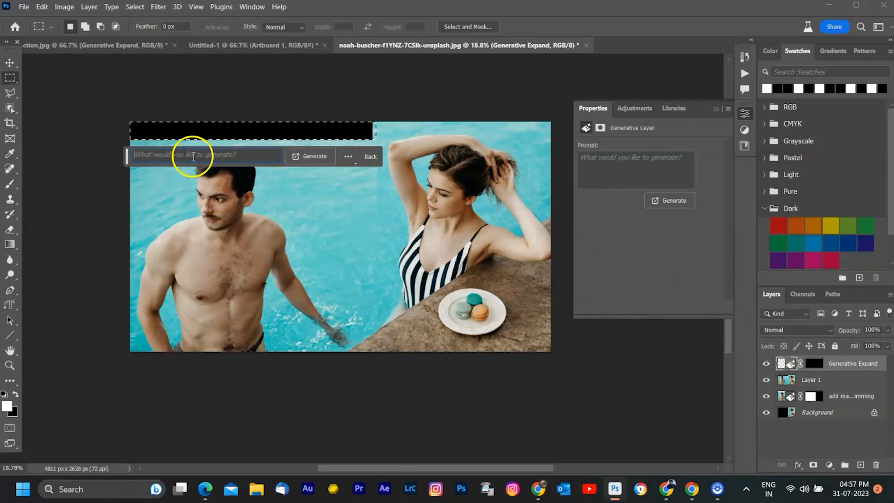
{"action": "left_click", "coordinate": [329, 158]}
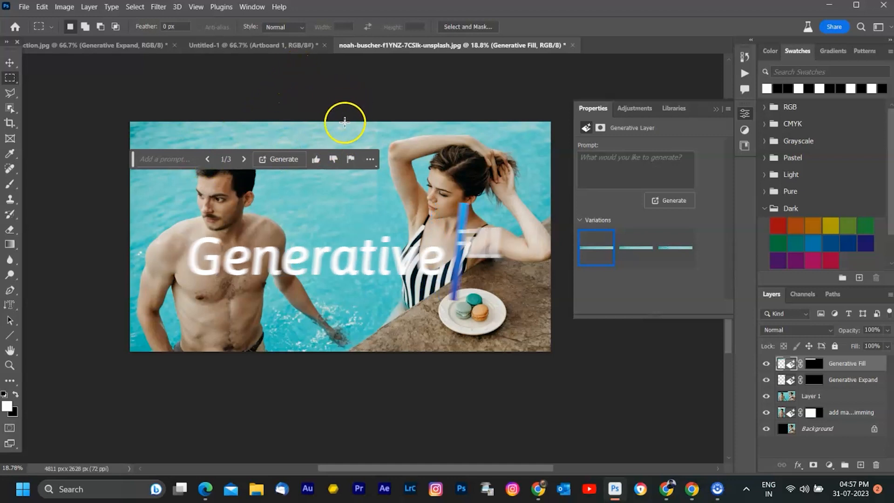
{"action": "left_click", "coordinate": [155, 160]}
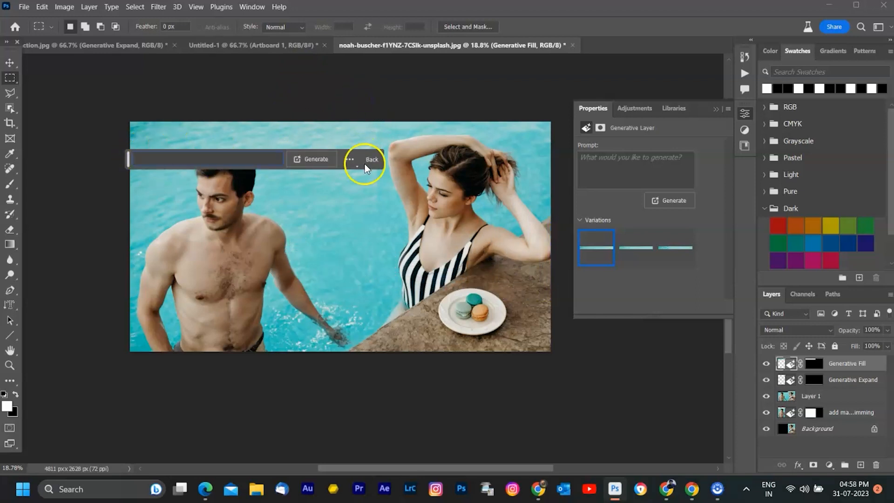
{"action": "left_click", "coordinate": [350, 159]}
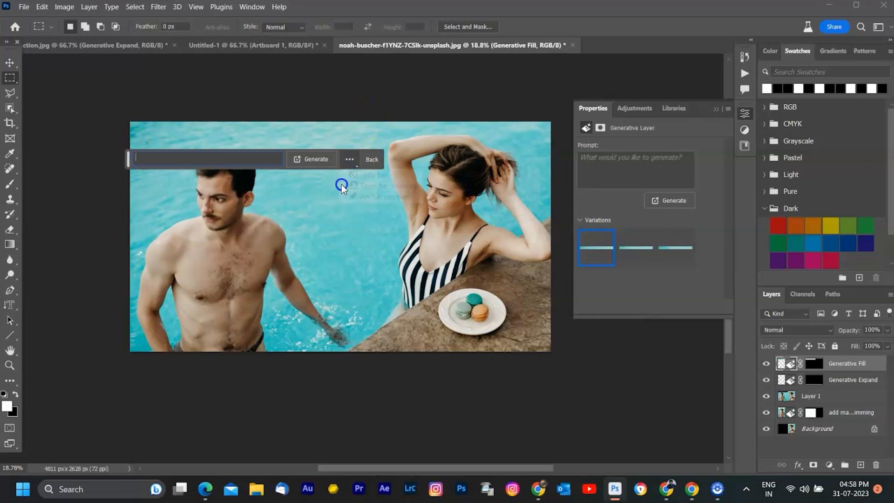
{"action": "left_click", "coordinate": [417, 103]}
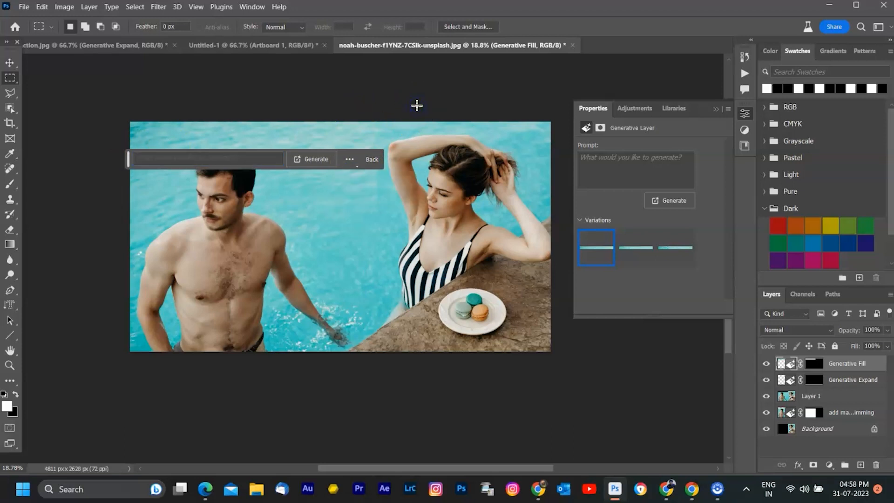
- Add a new layer and heal the vertical seam between the man and the woman with the Content-Aware Spot Healing Brush
{"action": "scroll", "coordinate": [252, 277], "scroll_direction": "up", "scroll_amount": 3}
{"action": "left_click_drag", "start_coordinate": [252, 277], "coordinate": [156, 325]}
{"action": "left_click", "coordinate": [861, 465]}
{"action": "key", "text": "j"}
{"action": "left_click", "coordinate": [353, 81]}
{"action": "left_click", "coordinate": [359, 413], "text": "shift"}
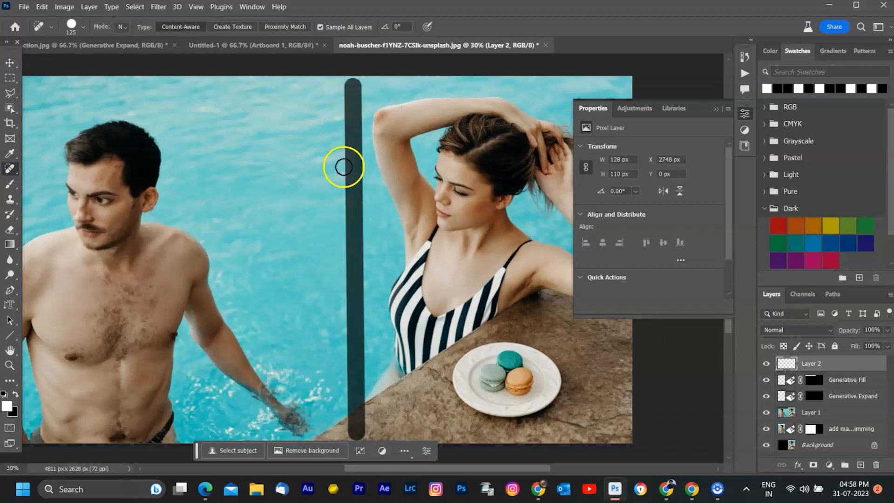
{"action": "left_click_drag", "start_coordinate": [351, 85], "coordinate": [345, 125]}
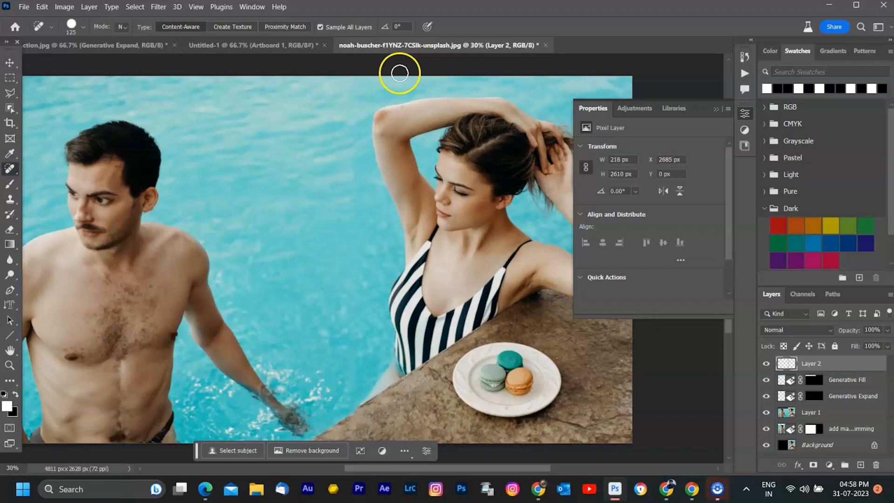
{"action": "scroll", "coordinate": [355, 273], "scroll_direction": "down", "scroll_amount": 3}
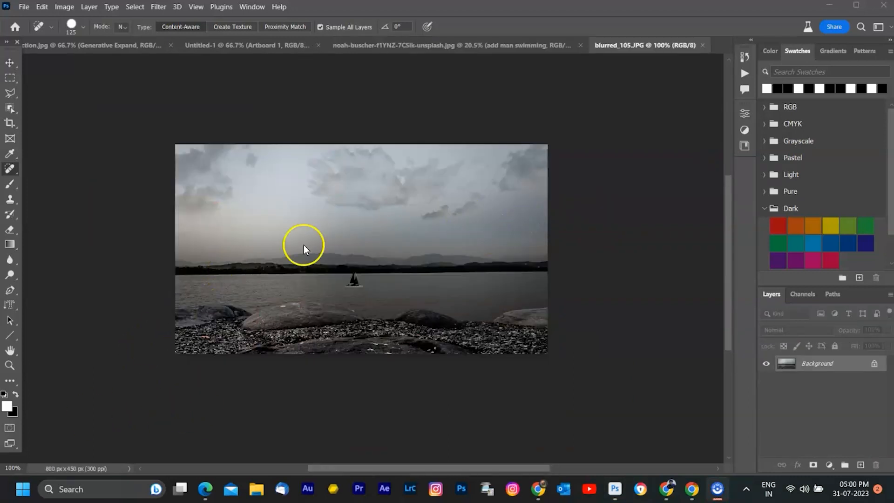
- Crop blurred_105.JPG at the 16:9 ratio, extending the canvas left and upward to about 1005 x 566 px
{"action": "left_click", "coordinate": [10, 108]}
{"action": "left_click", "coordinate": [10, 123]}
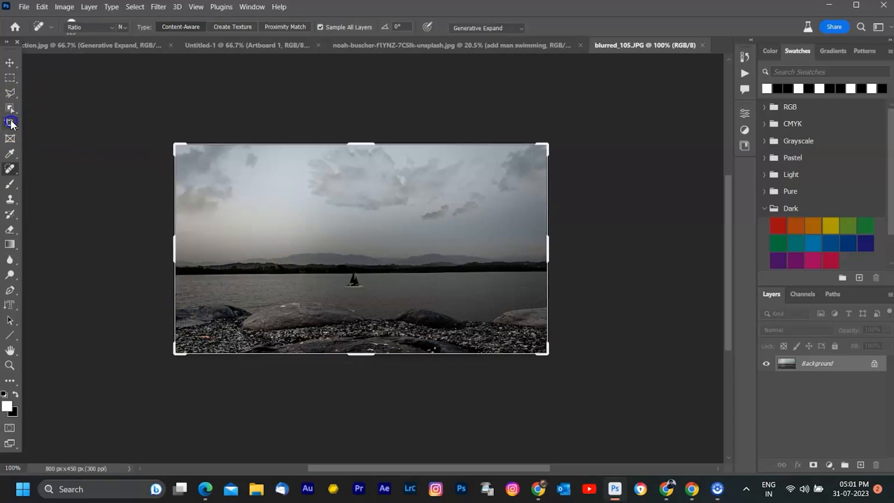
{"action": "left_click", "coordinate": [93, 27]}
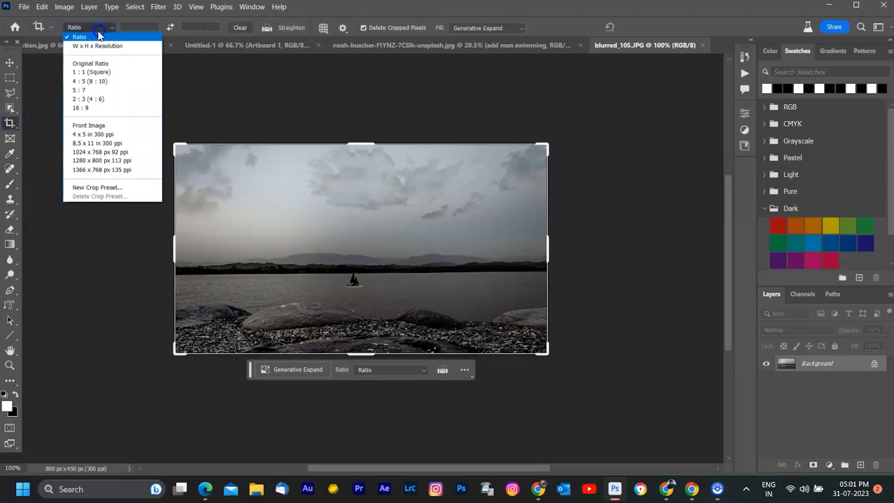
{"action": "left_click", "coordinate": [88, 107]}
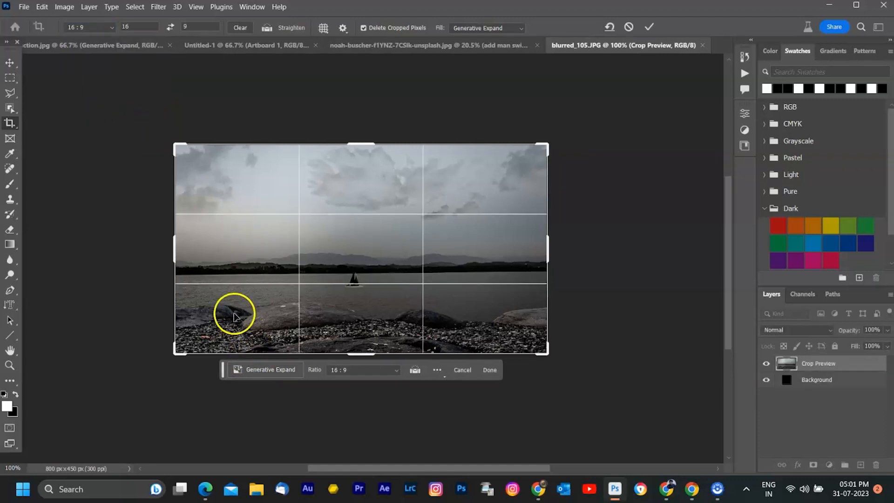
{"action": "left_click_drag", "start_coordinate": [175, 353], "coordinate": [101, 394]}
{"action": "left_click_drag", "start_coordinate": [141, 372], "coordinate": [128, 376]}
{"action": "left_click_drag", "start_coordinate": [500, 247], "coordinate": [507, 296]}
- Generate the lake photo's expanded area with the prompt "add background with moon"
{"action": "left_click", "coordinate": [285, 395]}
{"action": "type", "text": "add"}
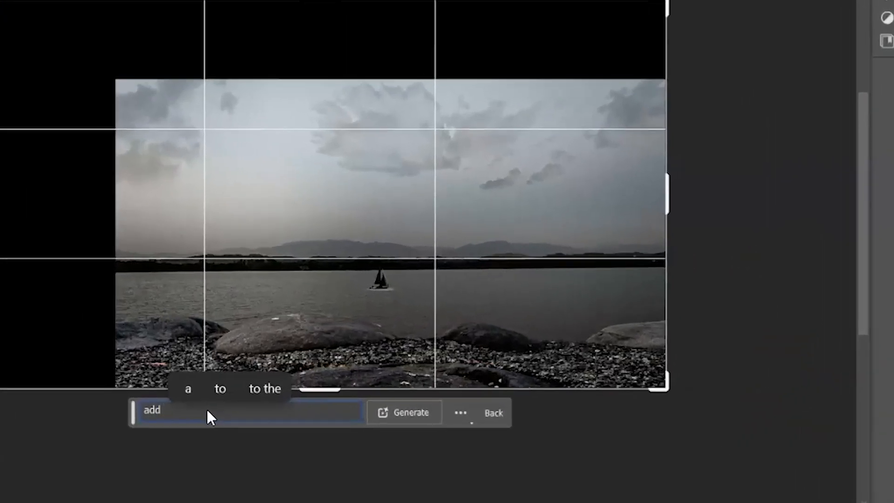
{"action": "type", "text": " background"}
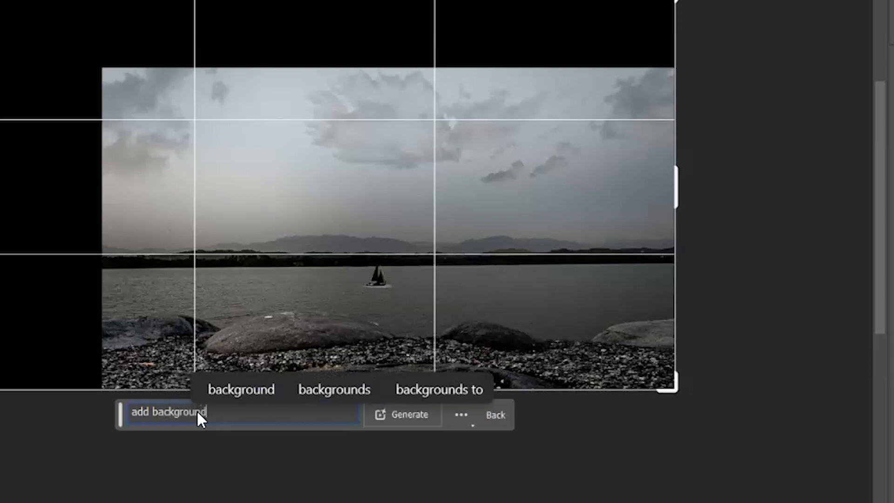
{"action": "type", "text": " wi"}
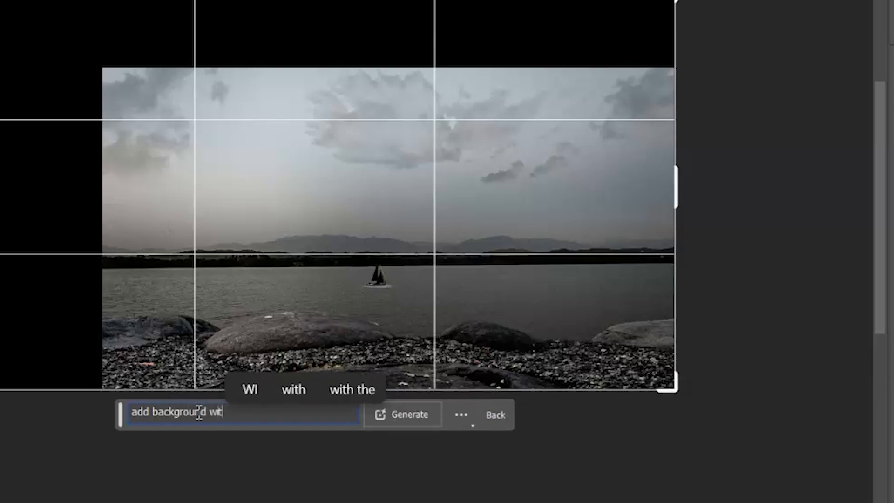
{"action": "type", "text": "th moon"}
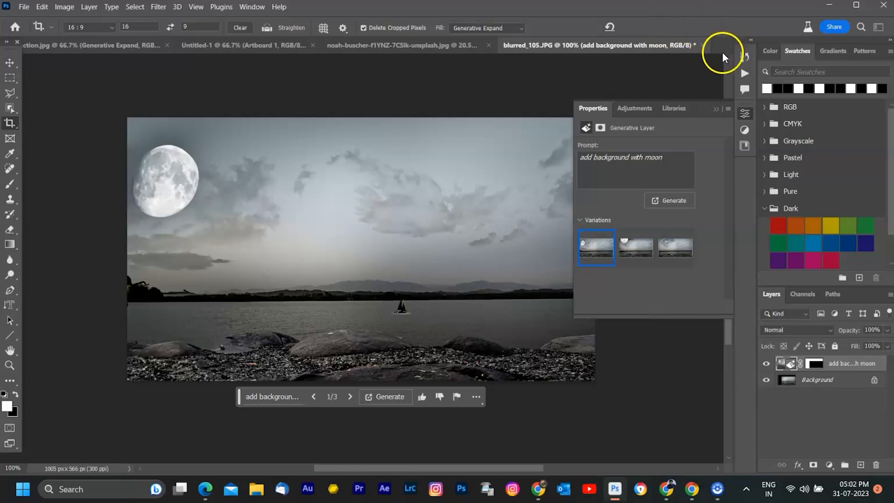
- Compare the three "add background with moon" variations and return to the first one
{"action": "left_click", "coordinate": [637, 252]}
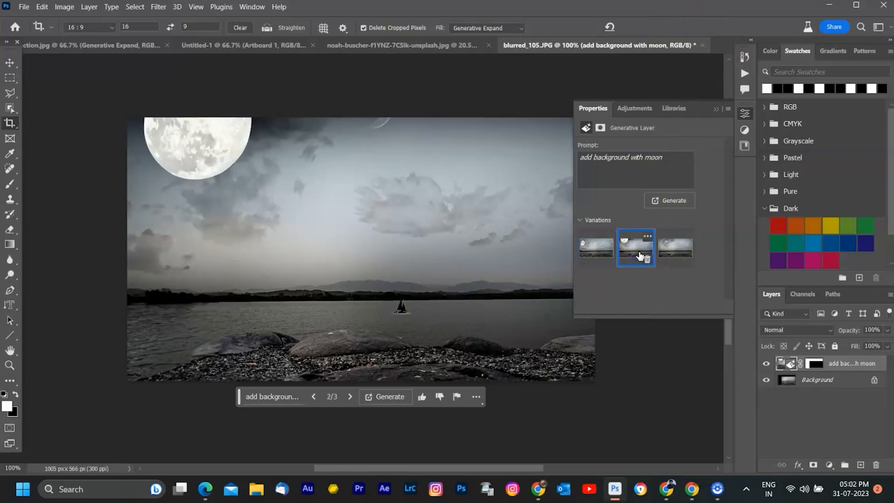
{"action": "left_click", "coordinate": [673, 251]}
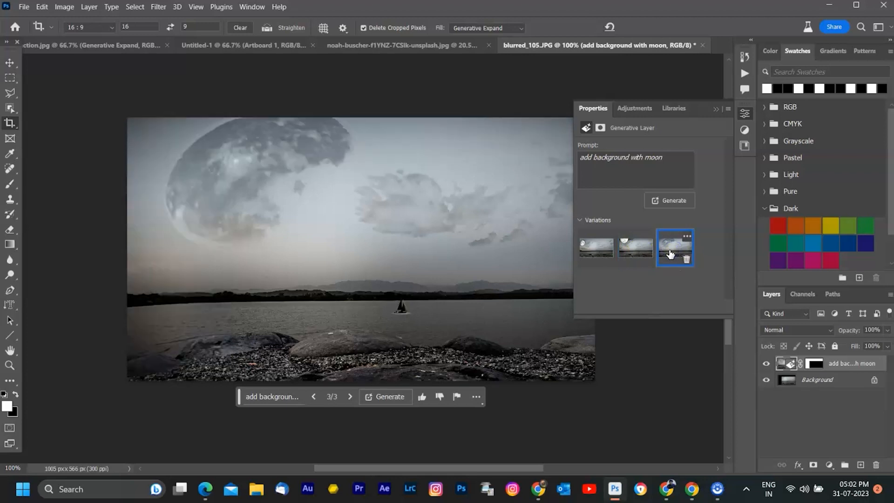
{"action": "left_click", "coordinate": [599, 254]}
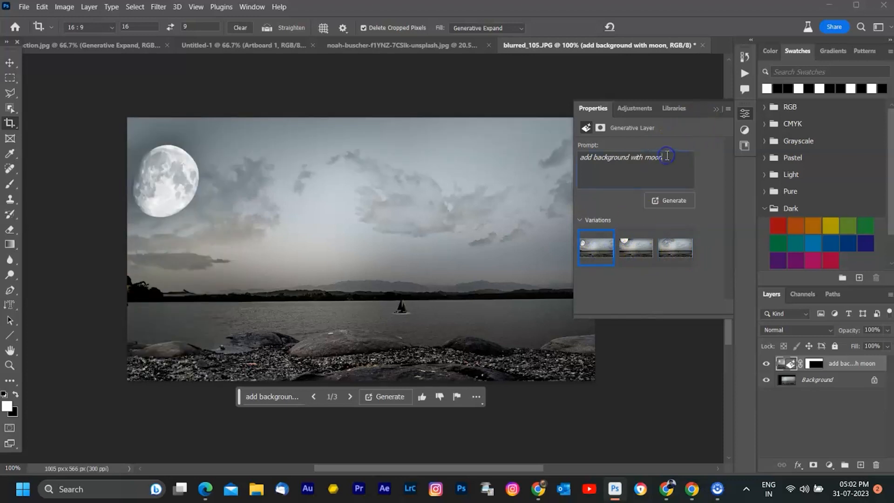
- Change the generative layer's prompt to "add background with half moon" and generate new variations
{"action": "type", "text": "half"}
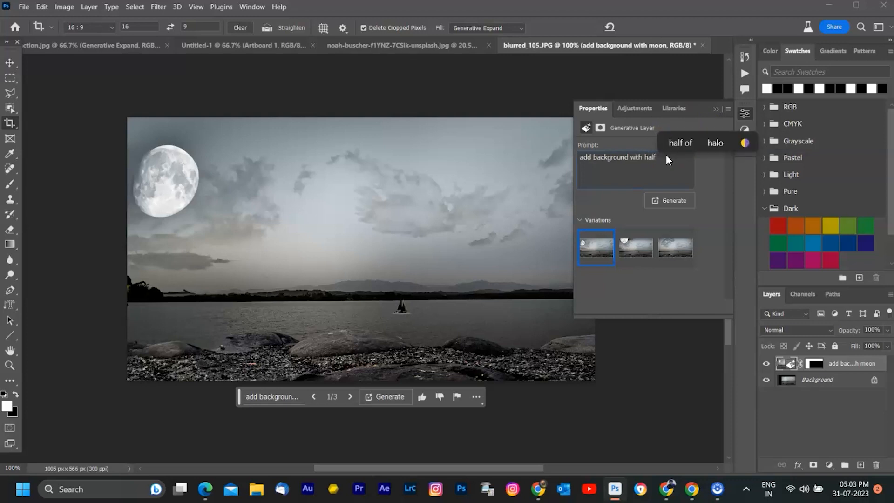
{"action": "type", "text": " moon"}
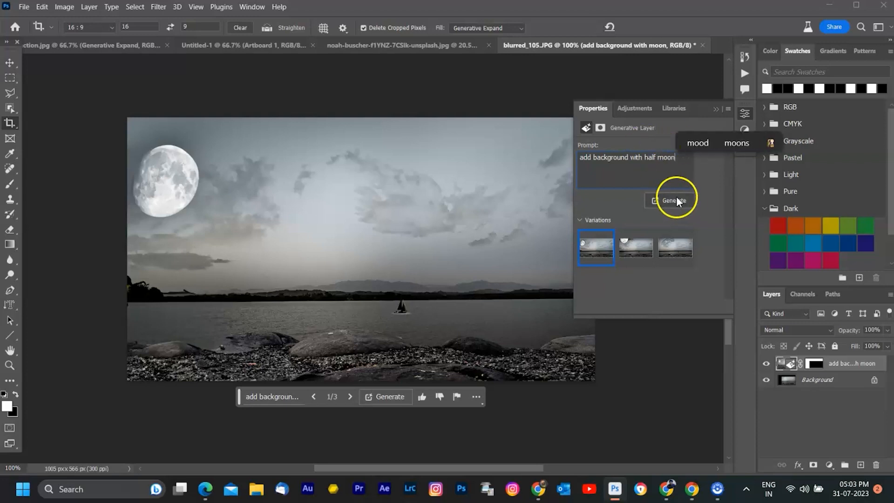
{"action": "left_click", "coordinate": [662, 200]}
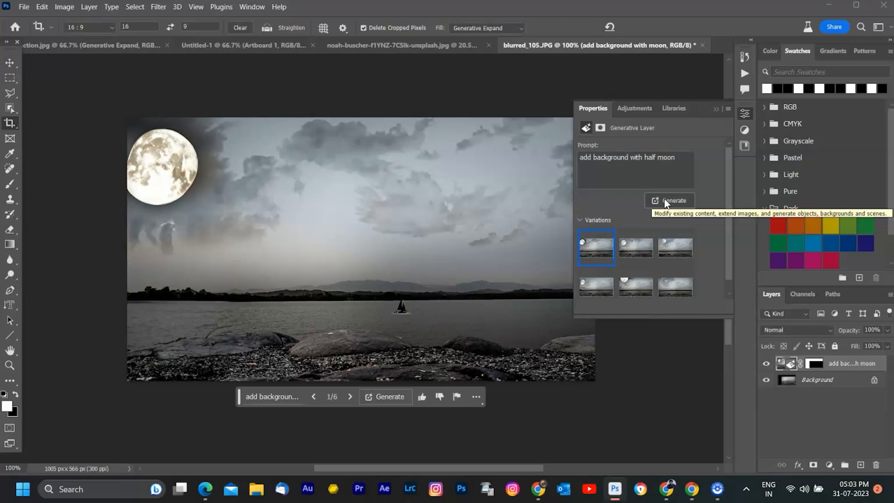
- Compare the second and third "half moon" variations and choose the third one
{"action": "left_click", "coordinate": [663, 248]}
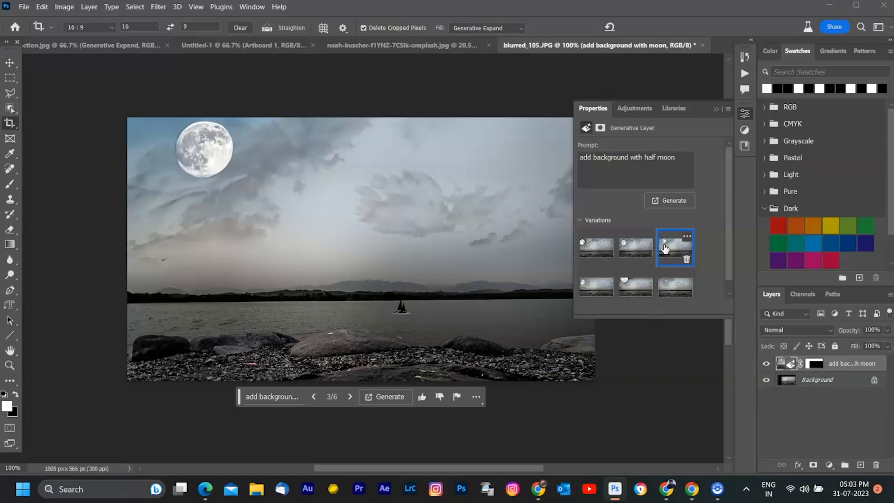
{"action": "left_click", "coordinate": [633, 246]}
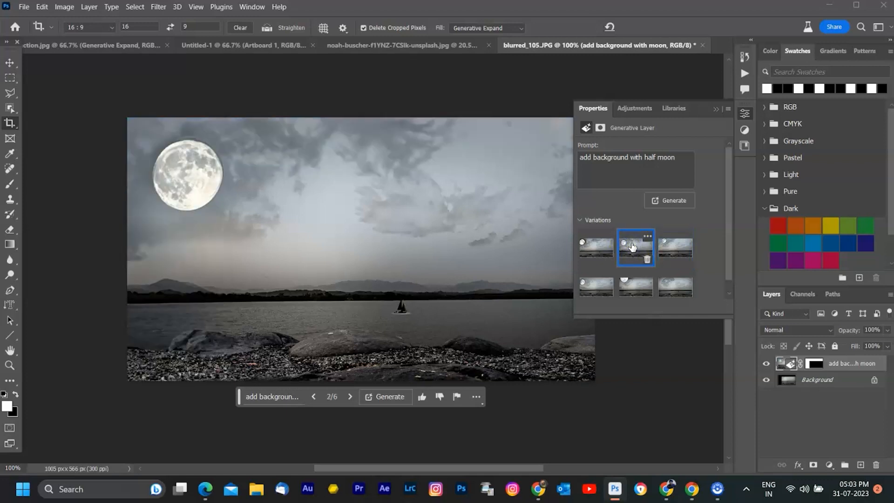
{"action": "left_click", "coordinate": [664, 247]}
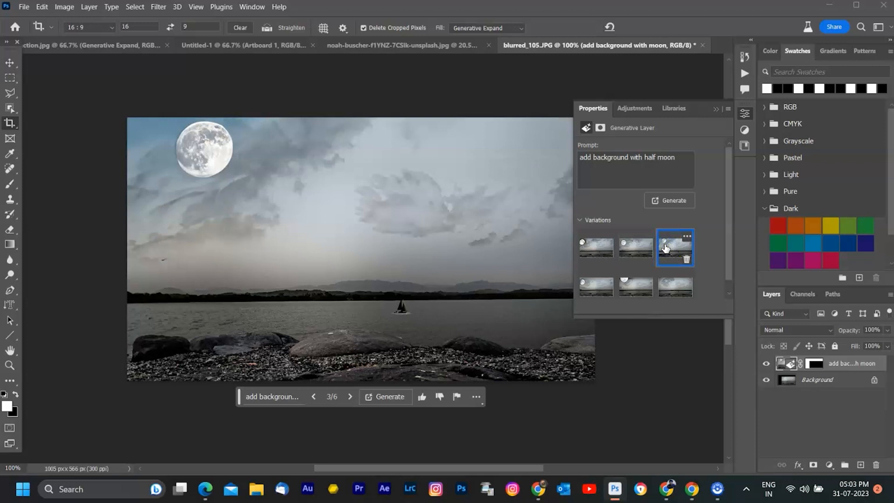
{"action": "left_click", "coordinate": [665, 245]}
{"action": "left_click", "coordinate": [635, 133]}
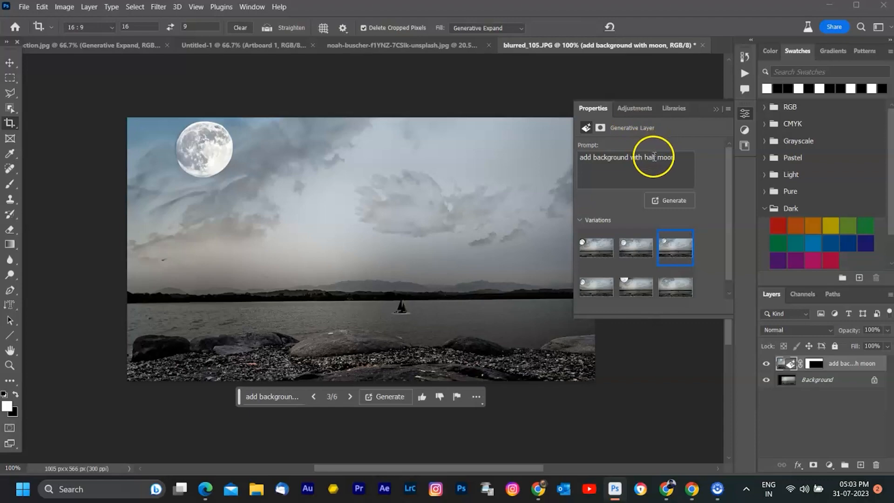